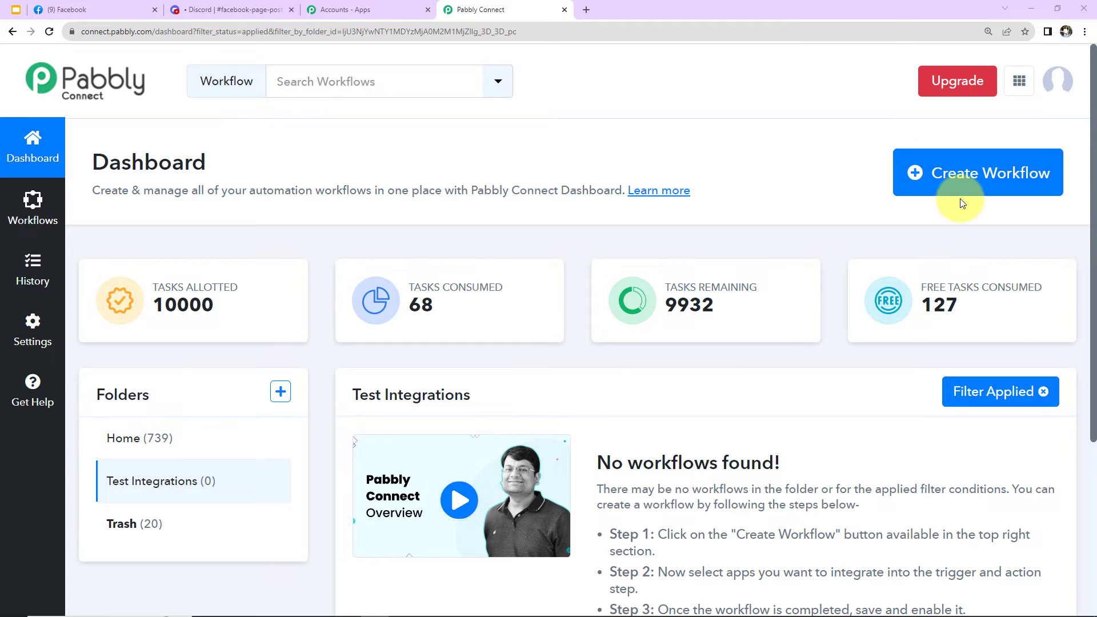
Create a new workflow named "Send Facebook Group Posts to Discord Channel"
left_click(969, 173)
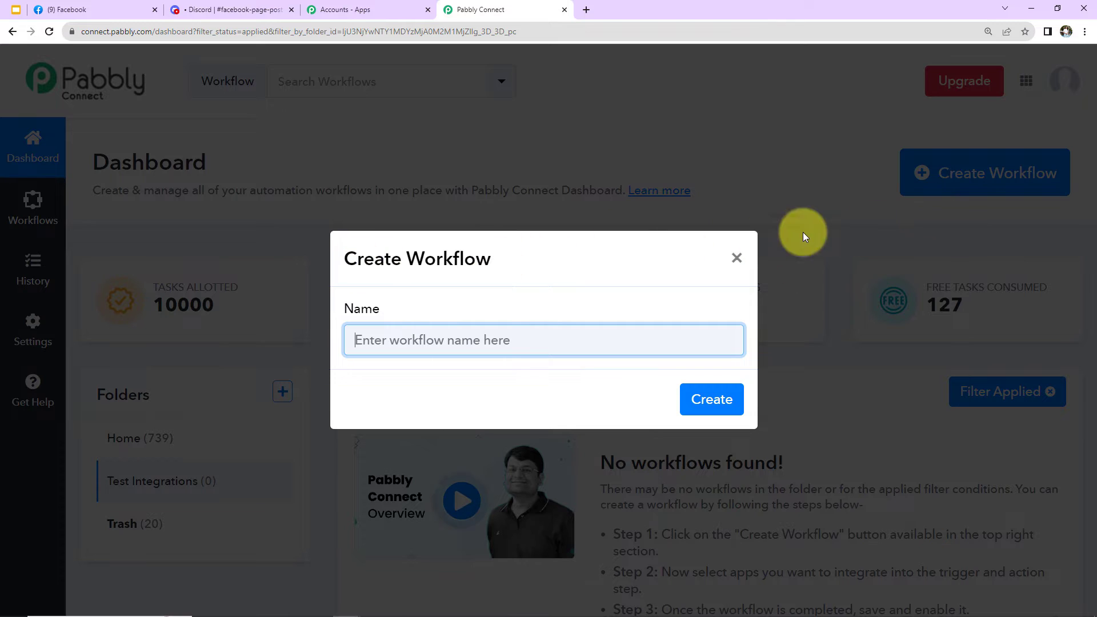
left_click(598, 343)
type("Send Facebook Group Posts to Discord Channel")
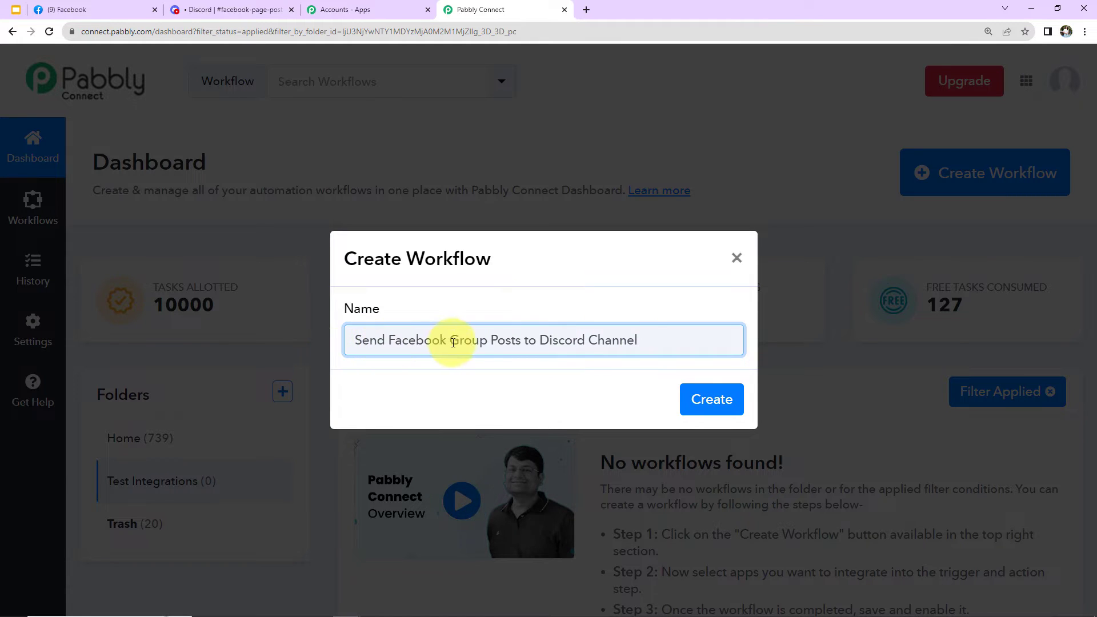
left_click(706, 398)
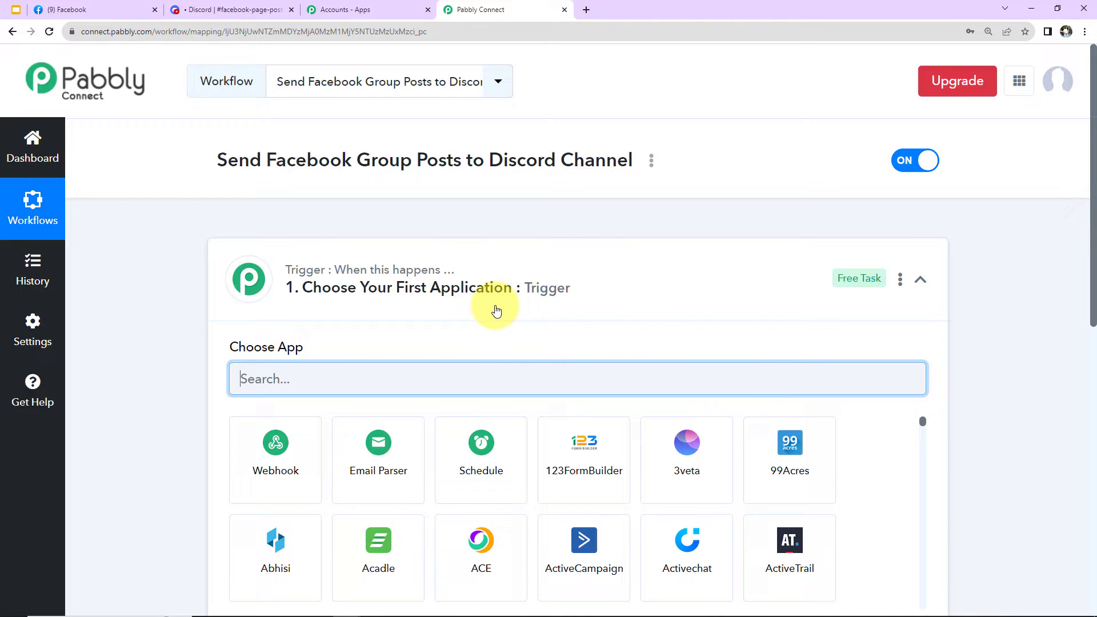
Set the workflow's trigger application to Facebook Groups with New Post as the trigger event
left_click(920, 279)
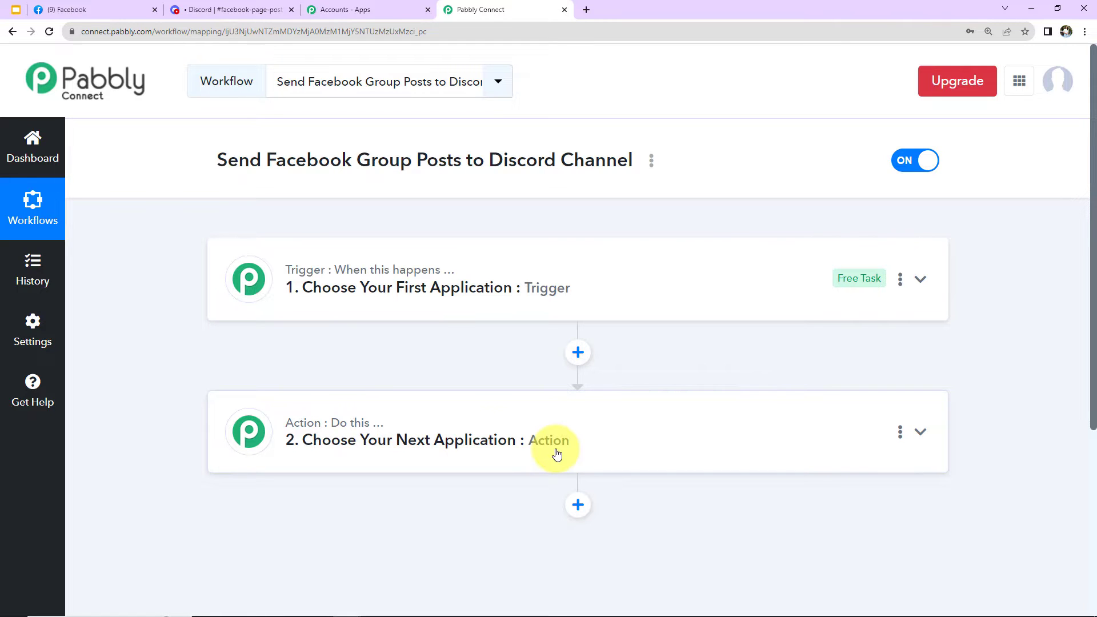
mouse_move(347, 276)
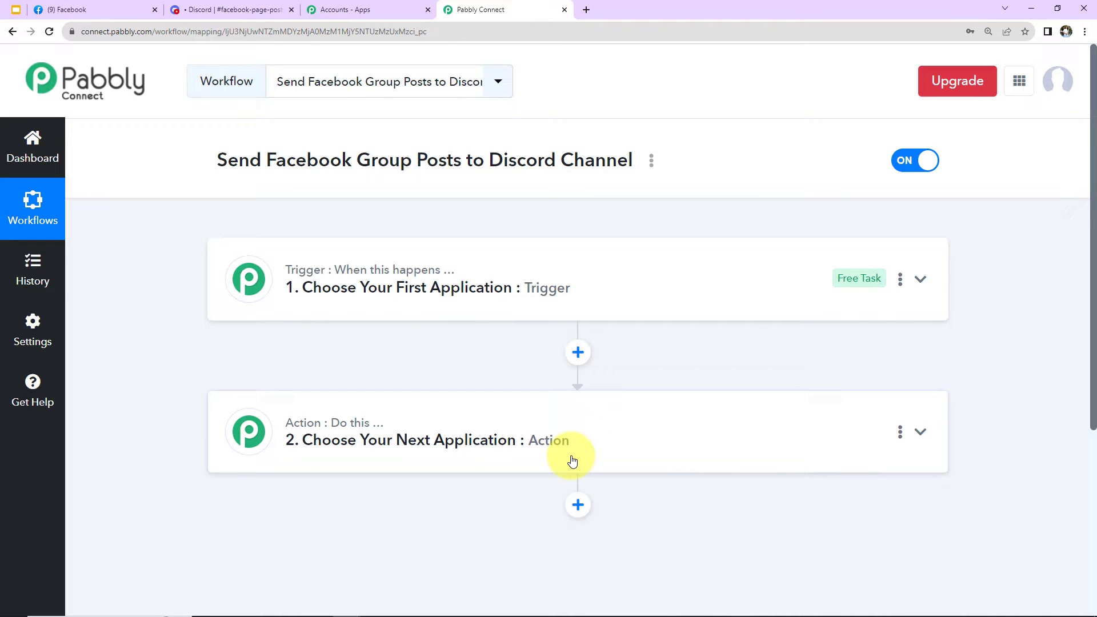
left_click(624, 293)
type("faceboo")
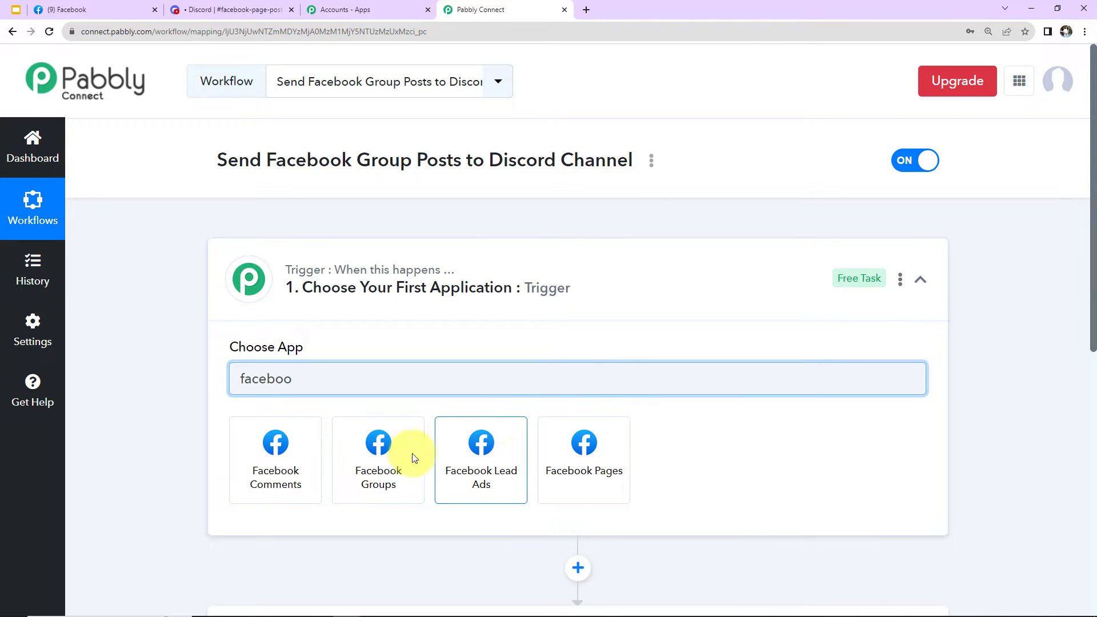
left_click(392, 457)
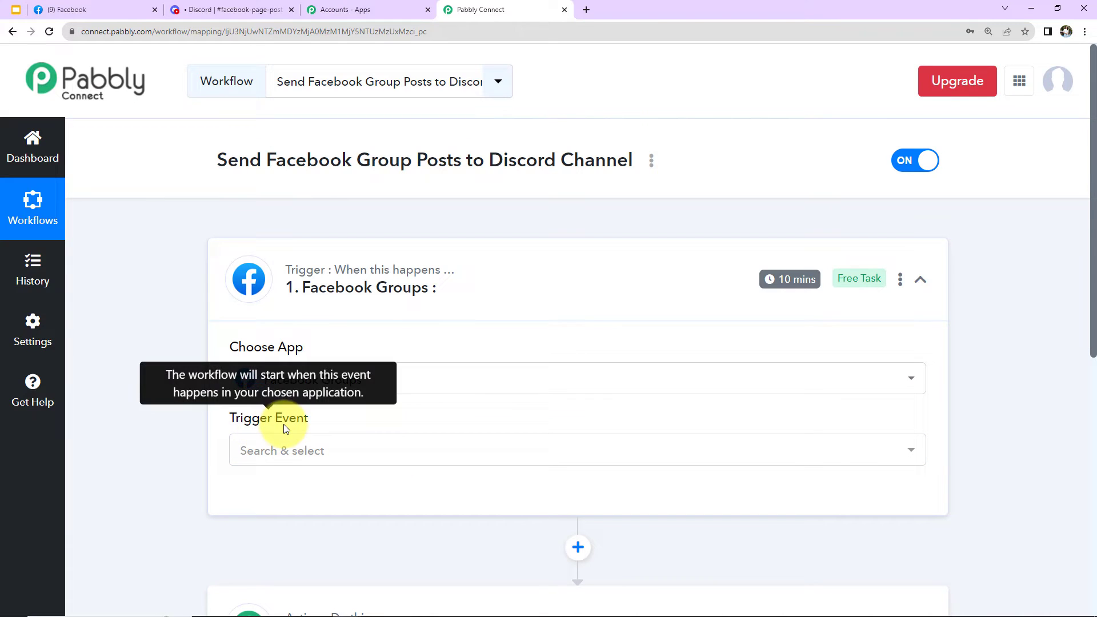
left_click(286, 456)
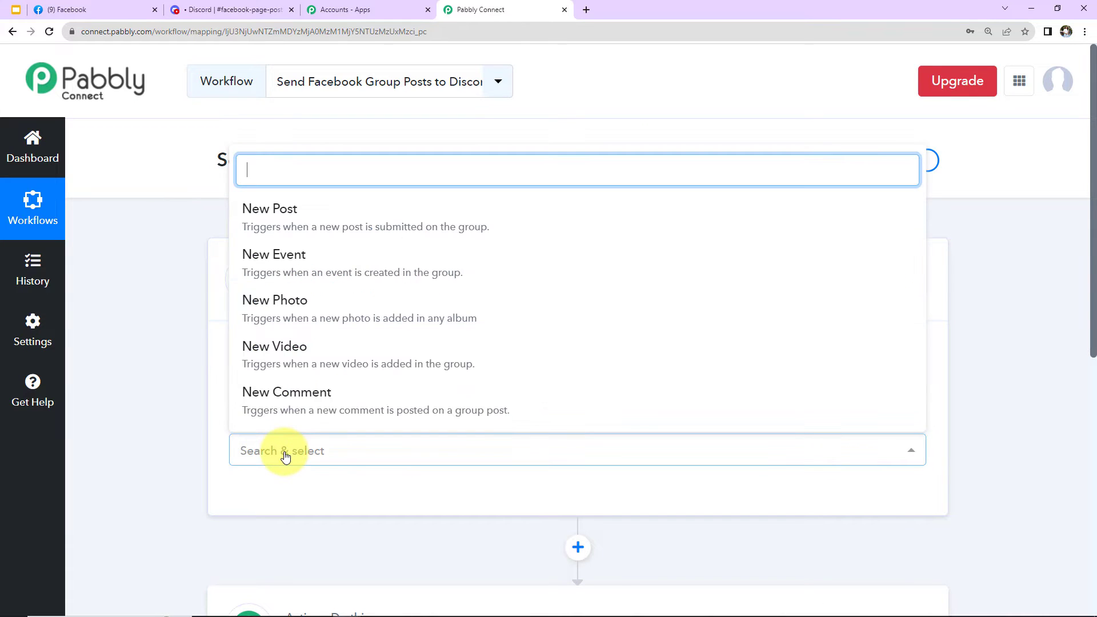
left_click(321, 226)
mouse_move(775, 292)
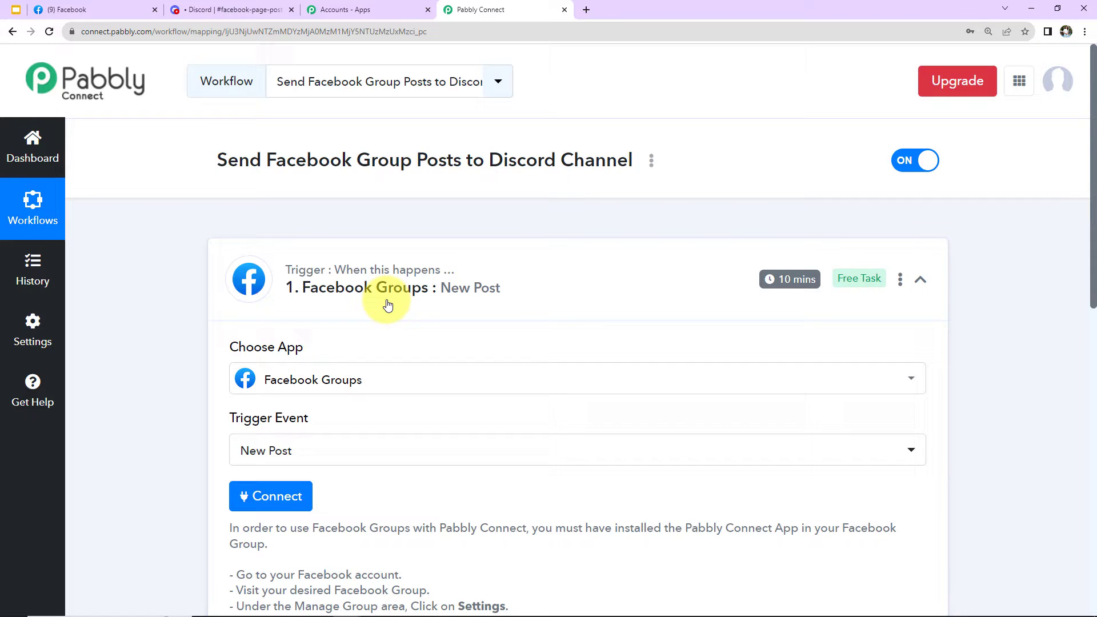
Connect the trigger to Facebook Groups through a new connection, continuing with the previously linked Facebook account
scroll(388, 305, "down", 2)
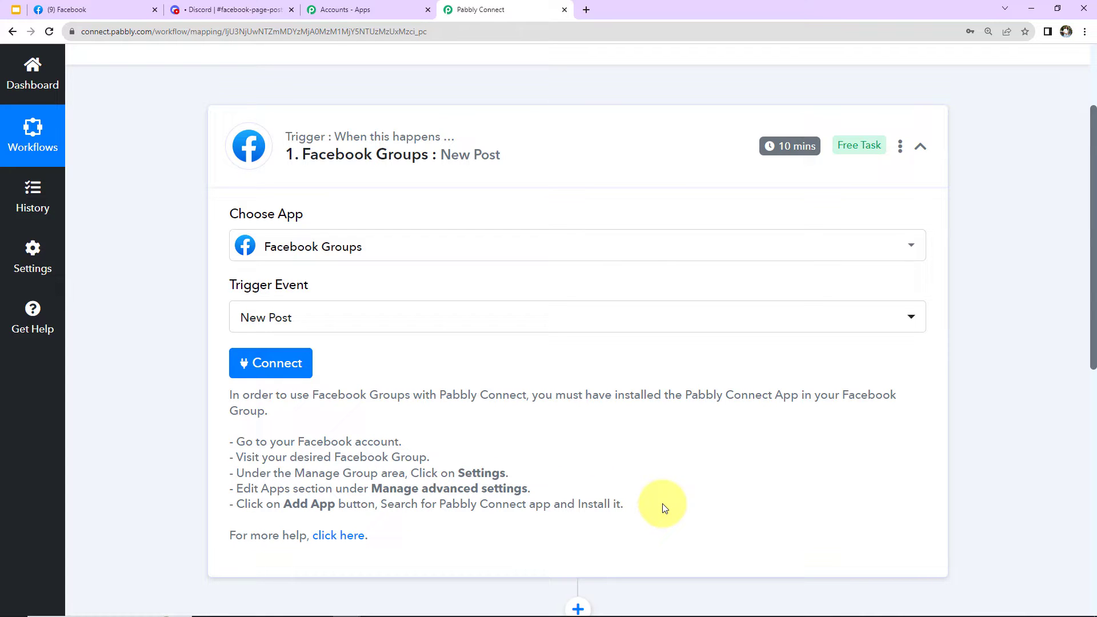
left_click(301, 362)
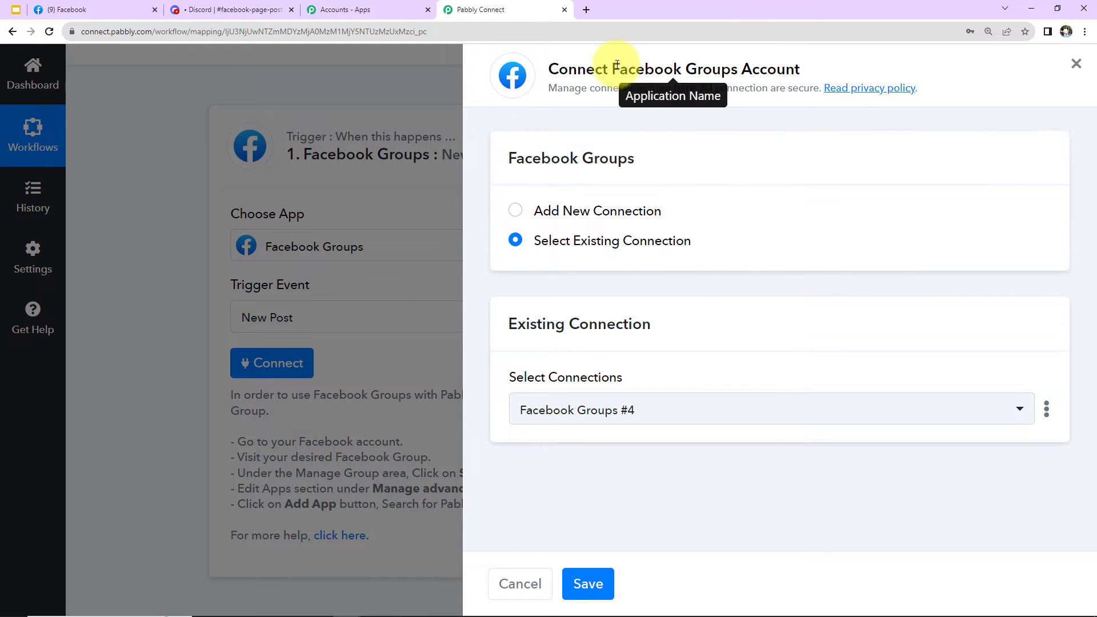
left_click_drag(613, 65, 811, 67)
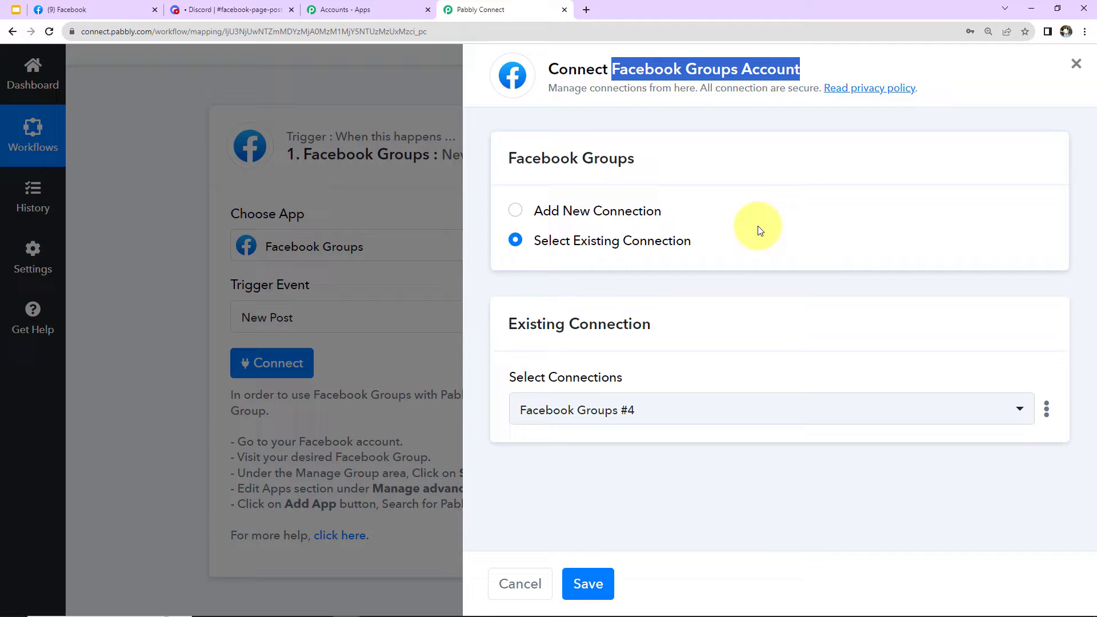
left_click(515, 213)
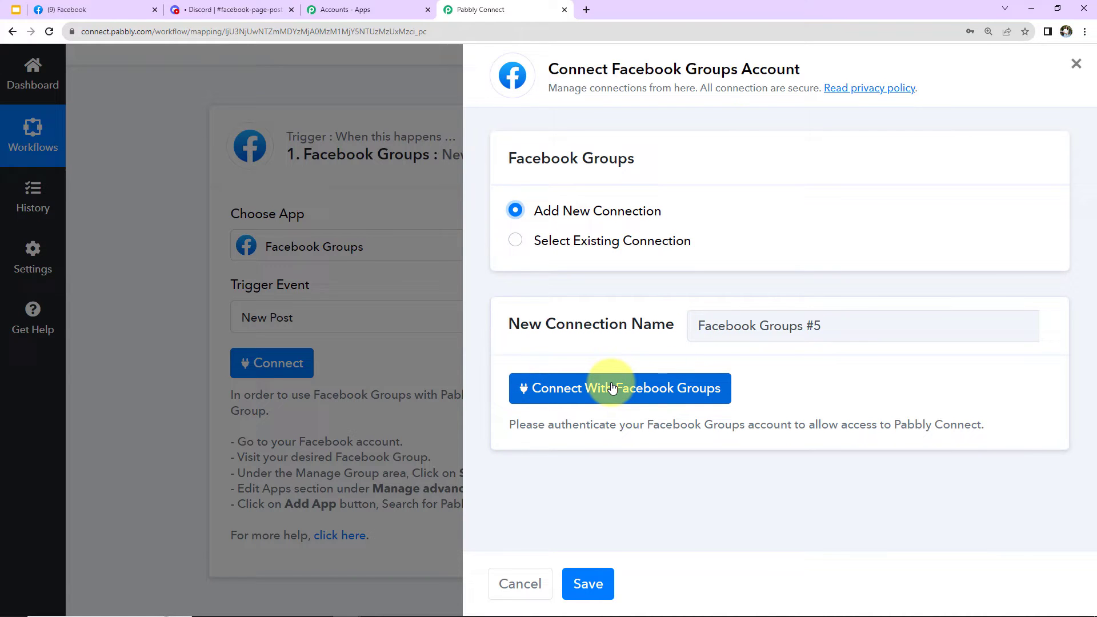
left_click(535, 397)
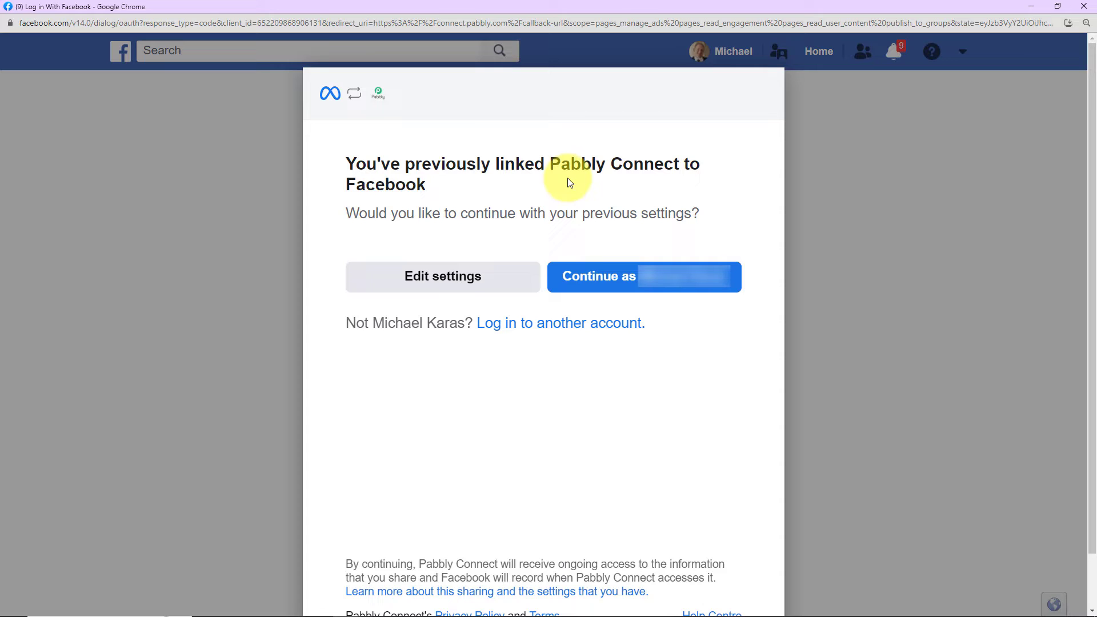
left_click(622, 276)
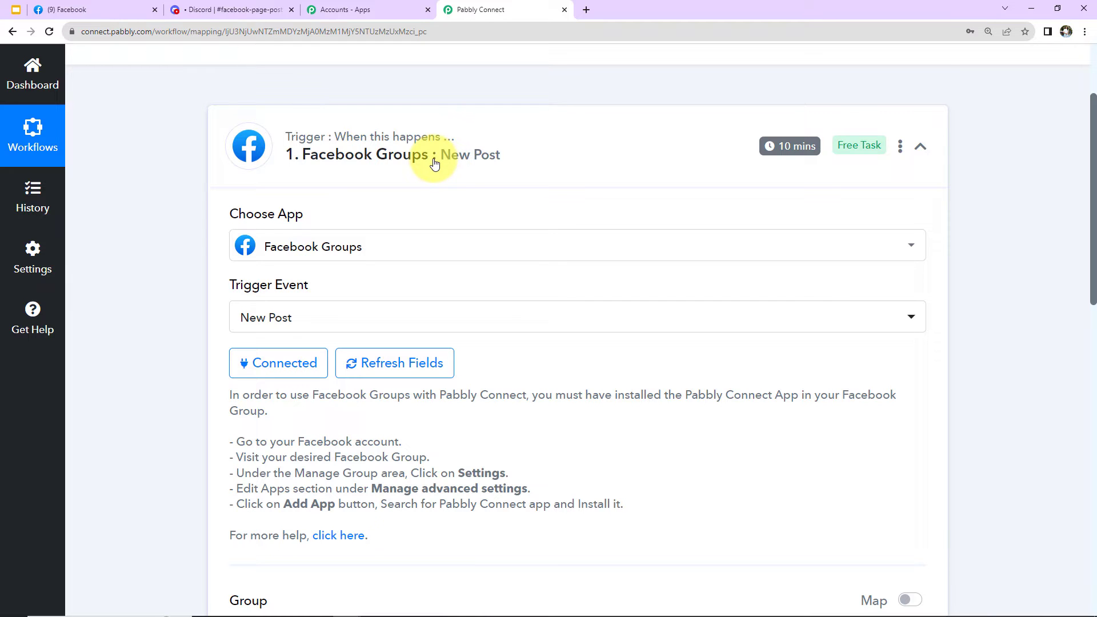
Switch to Facebook, expand the list of managed groups and open the Pabbly Tech group
scroll(525, 287, "down", 7)
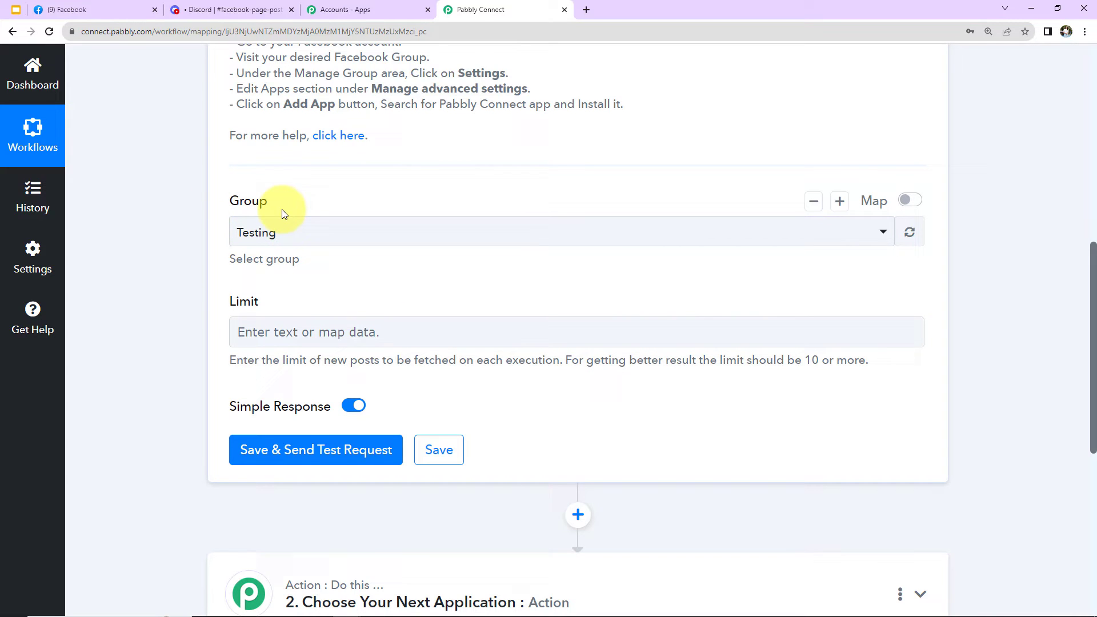
left_click(116, 9)
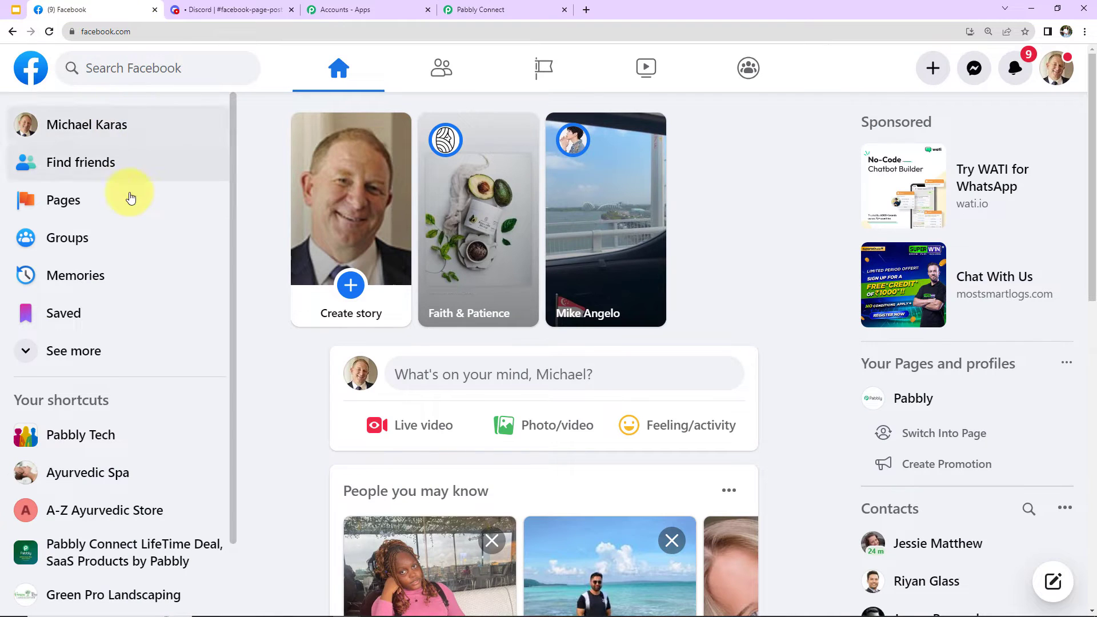
left_click(71, 240)
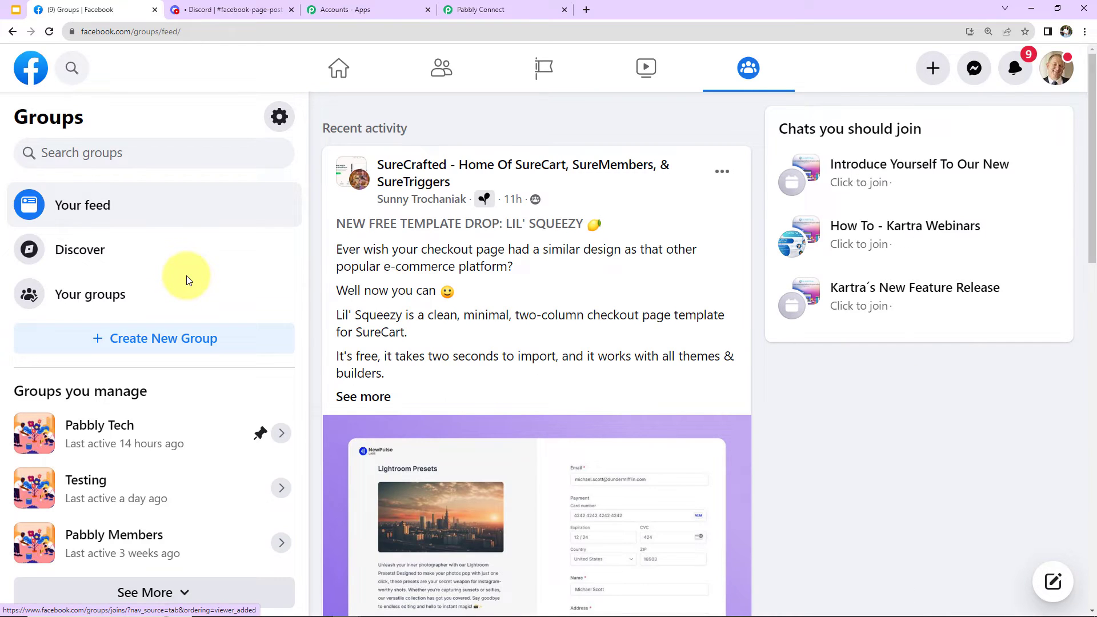
scroll(186, 276, "down", 5)
scroll(187, 277, "up", 2)
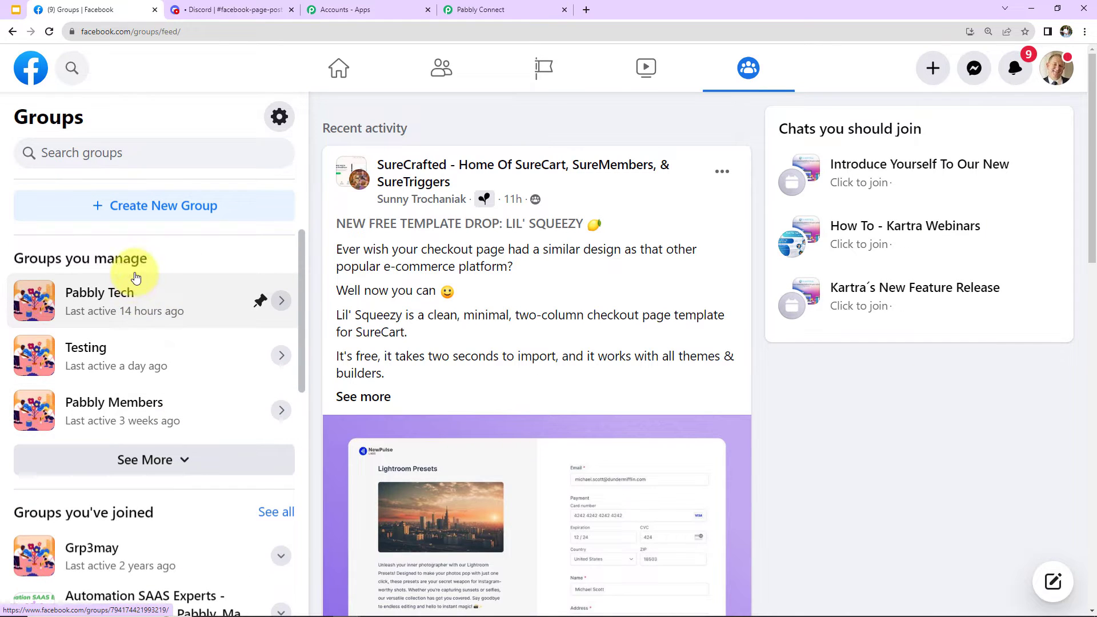
left_click(140, 459)
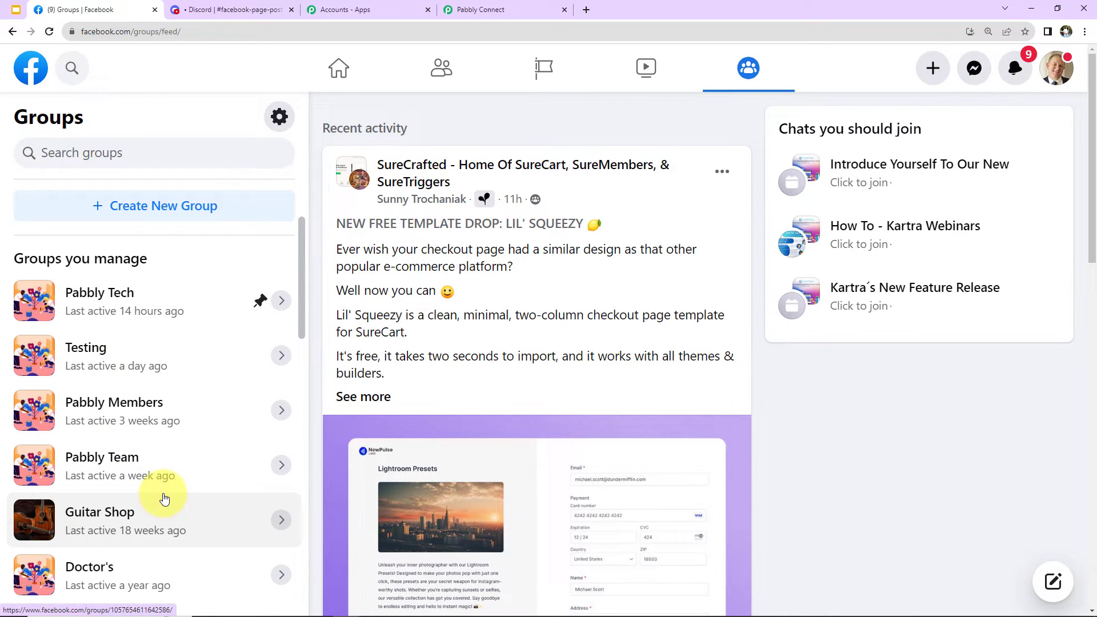
left_click(93, 297)
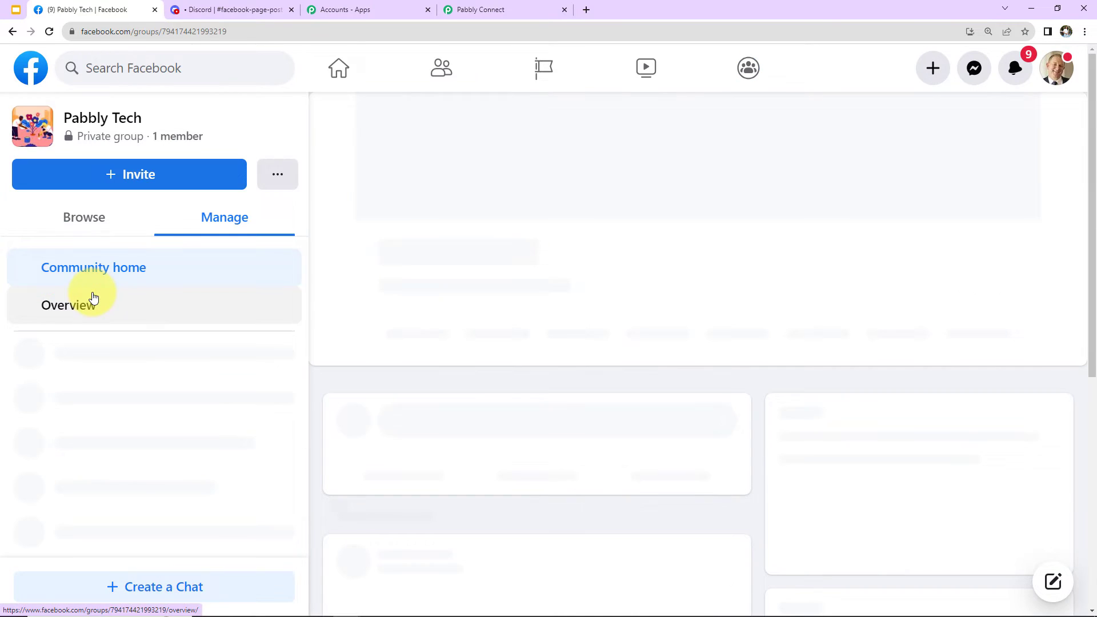
Back in Pabbly Connect, select Pabbly Tech as the trigger's Facebook group
left_click(485, 15)
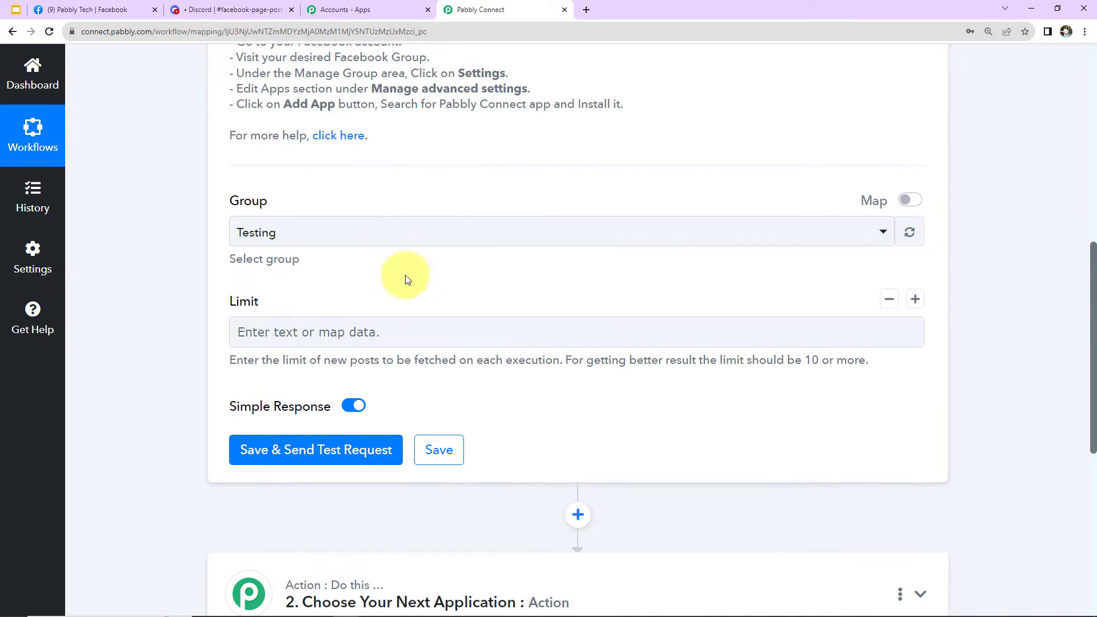
left_click(388, 237)
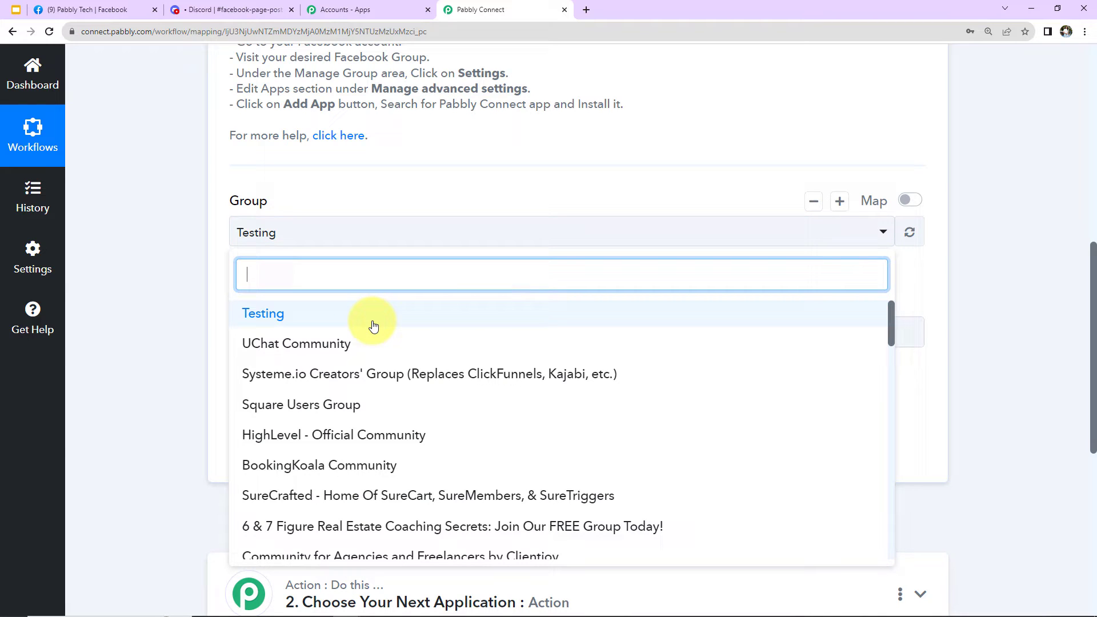
type("pabb")
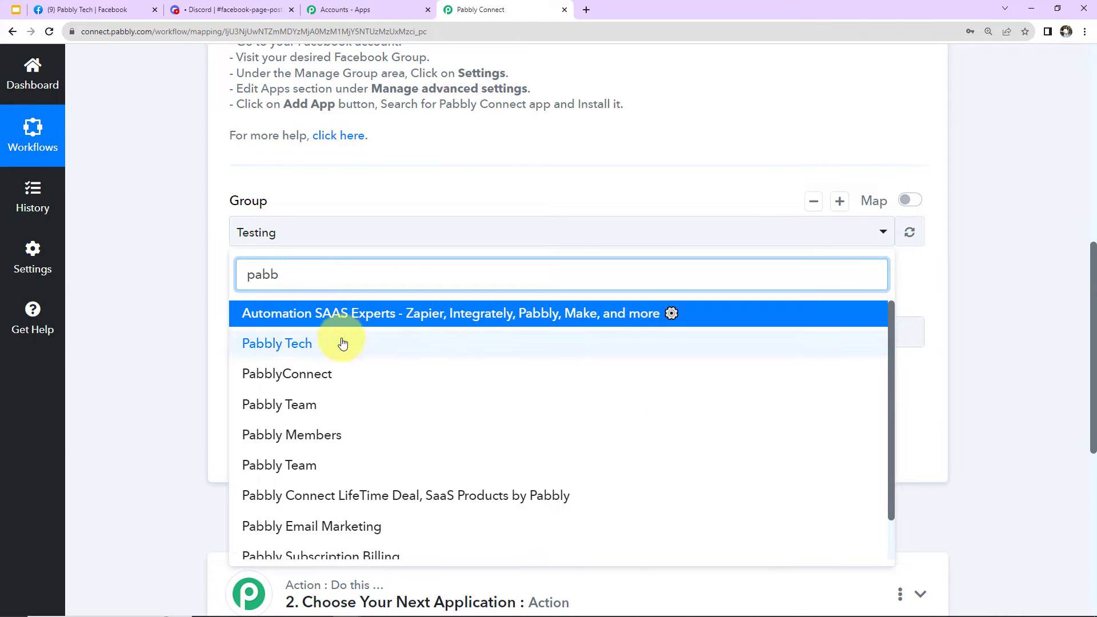
left_click(342, 343)
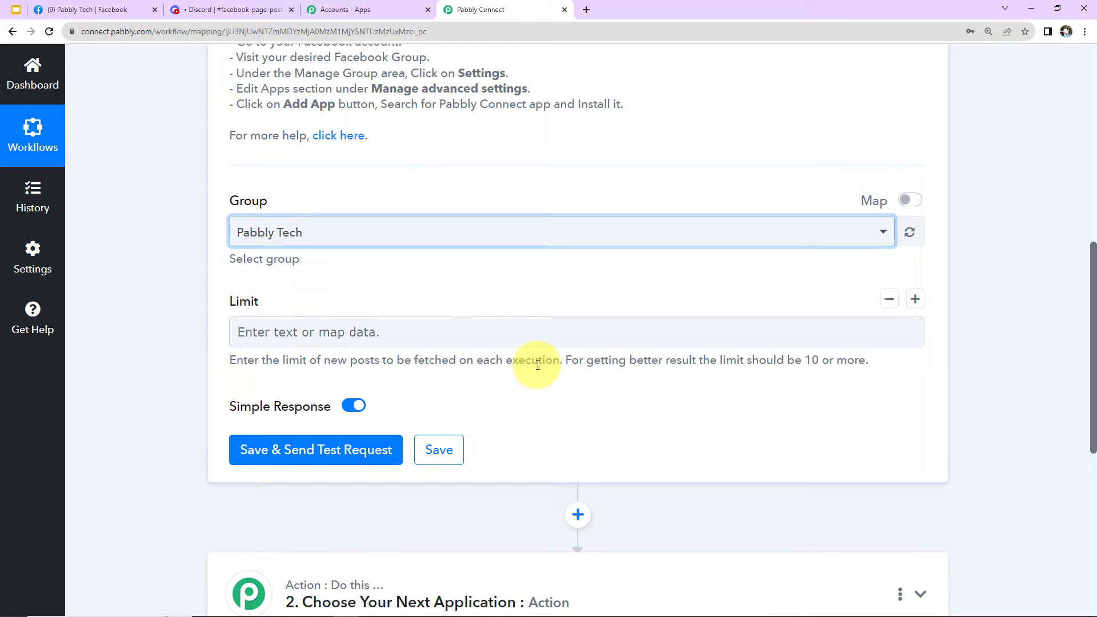
Limit the posts fetched on each execution to 2, then save the trigger and send a test request
left_click(284, 331)
type("2")
left_click(187, 331)
left_click(275, 452)
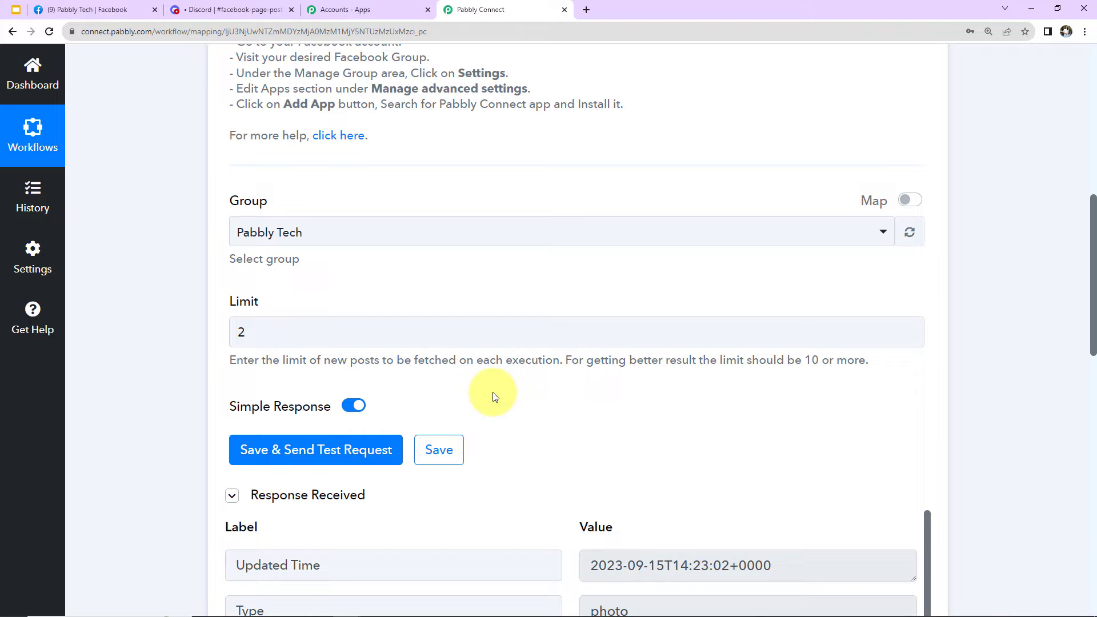
Compare the received test response, including its Message value, with the latest post in the Pabbly Tech group on Facebook
scroll(796, 372, "down", 2)
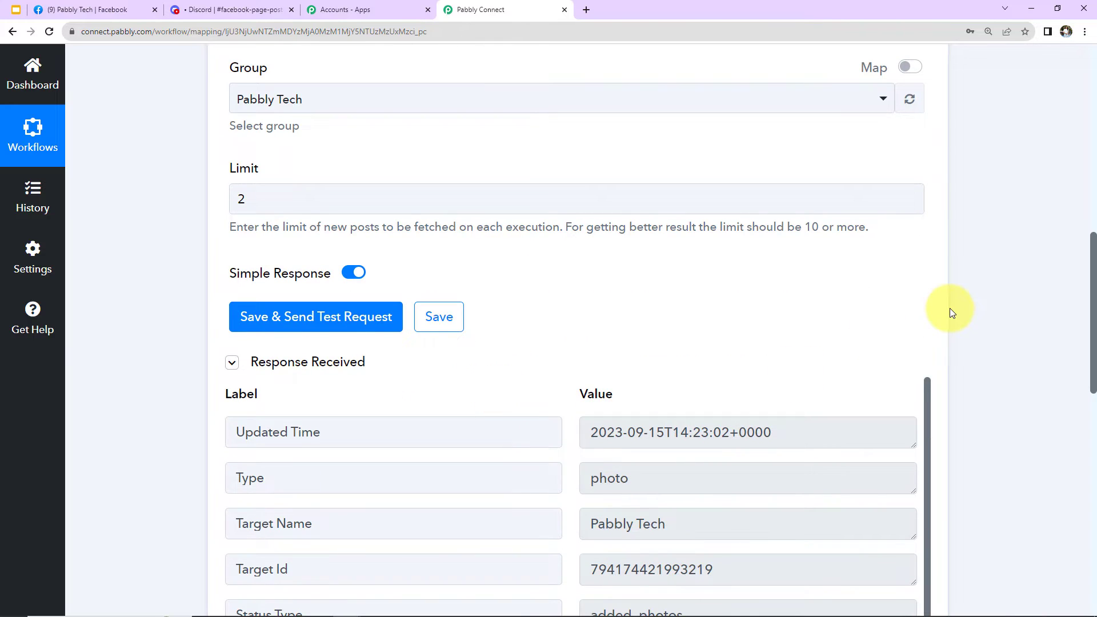
scroll(950, 307, "down", 2)
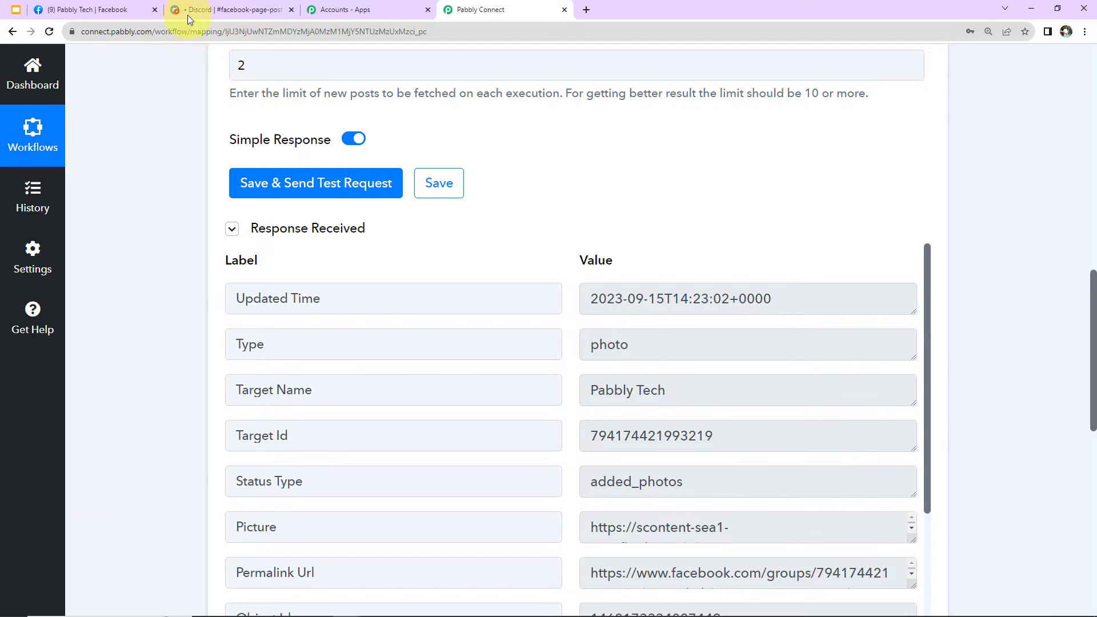
left_click(91, 9)
scroll(657, 392, "down", 5)
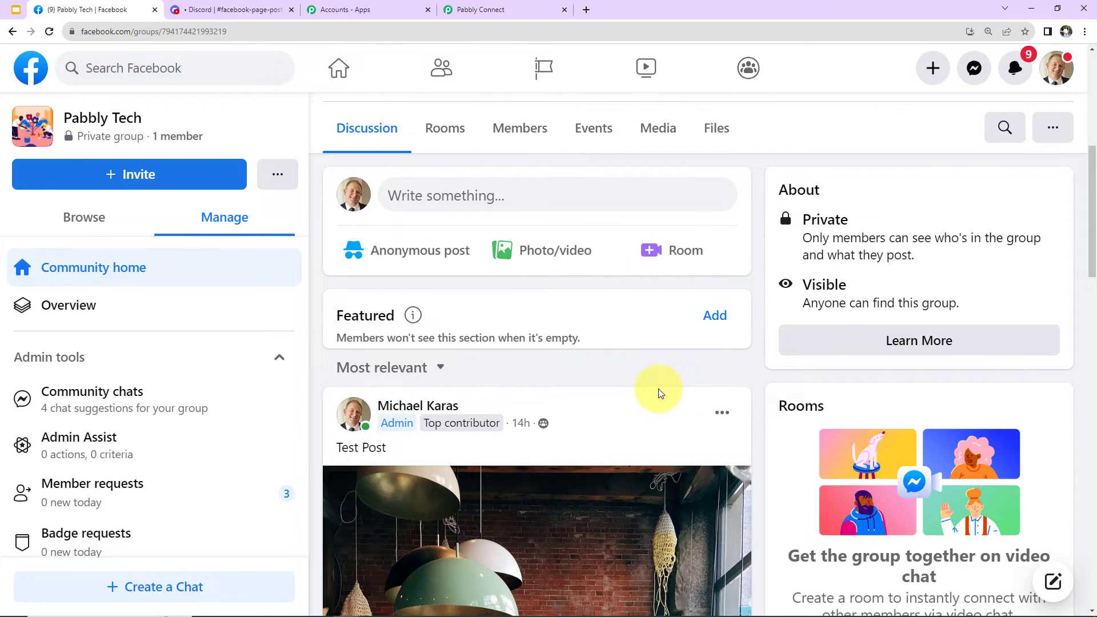
scroll(657, 392, "down", 2)
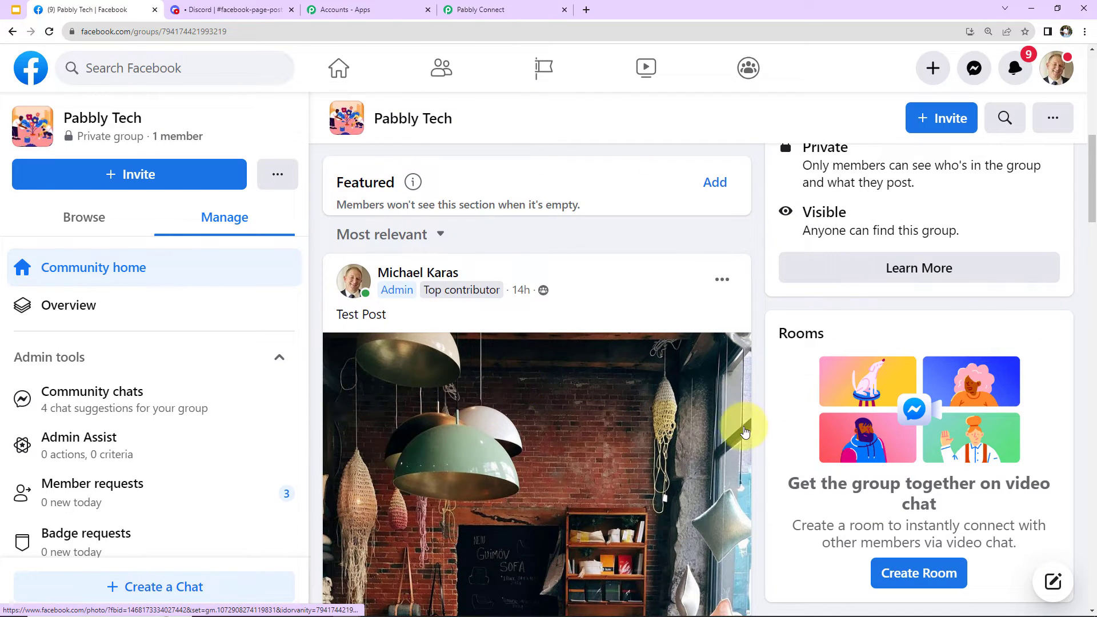
scroll(743, 417, "down", 2)
scroll(731, 431, "down", 4)
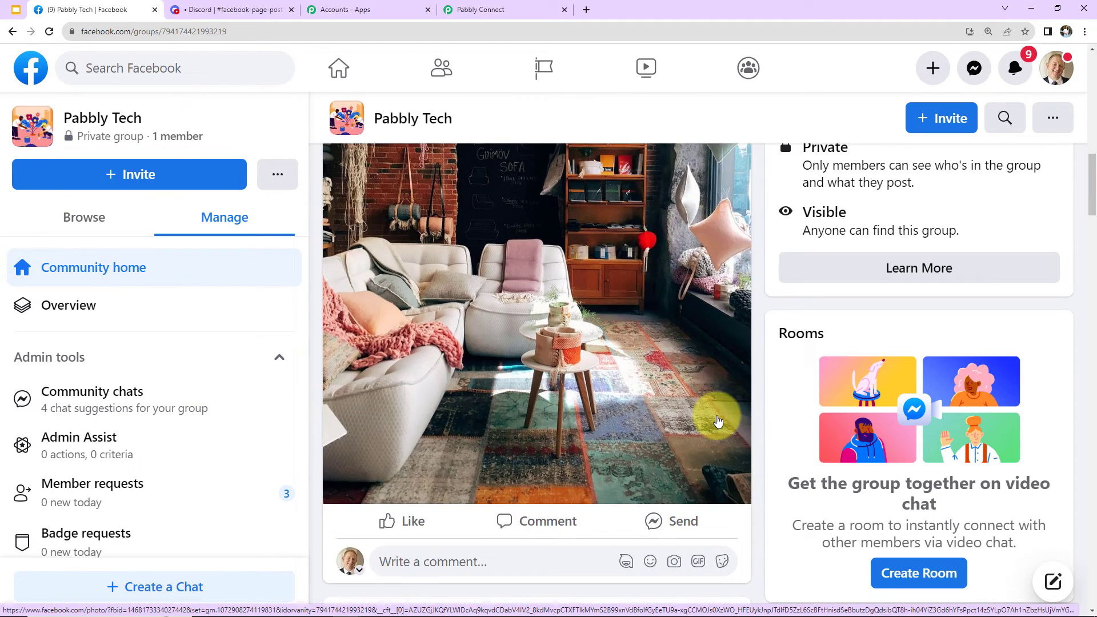
scroll(718, 421, "up", 4)
left_click(494, 16)
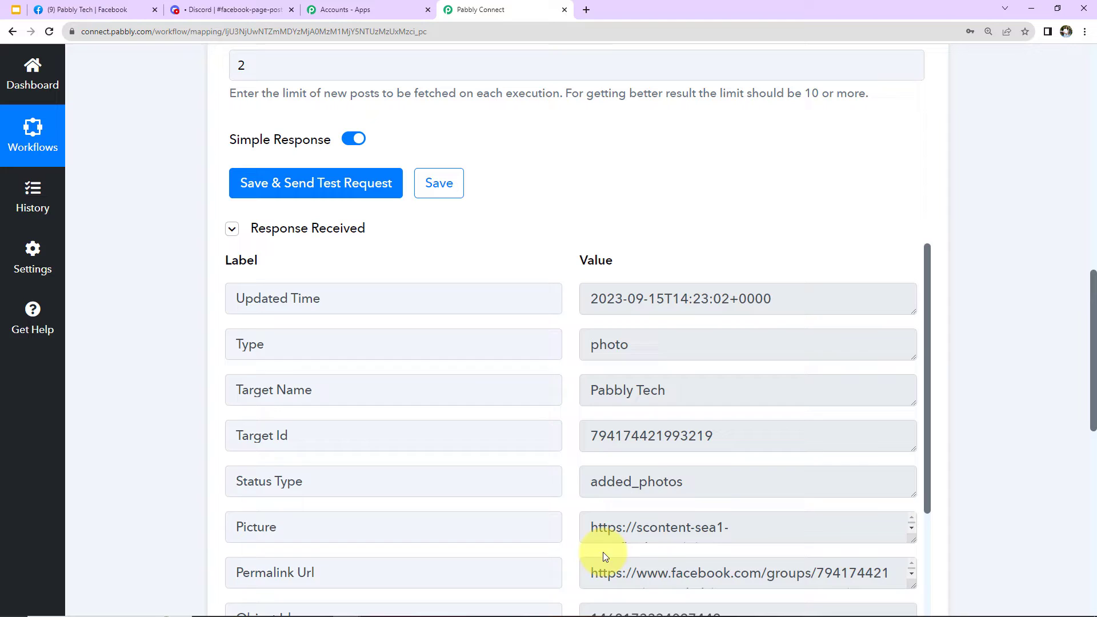
scroll(779, 514, "down", 4)
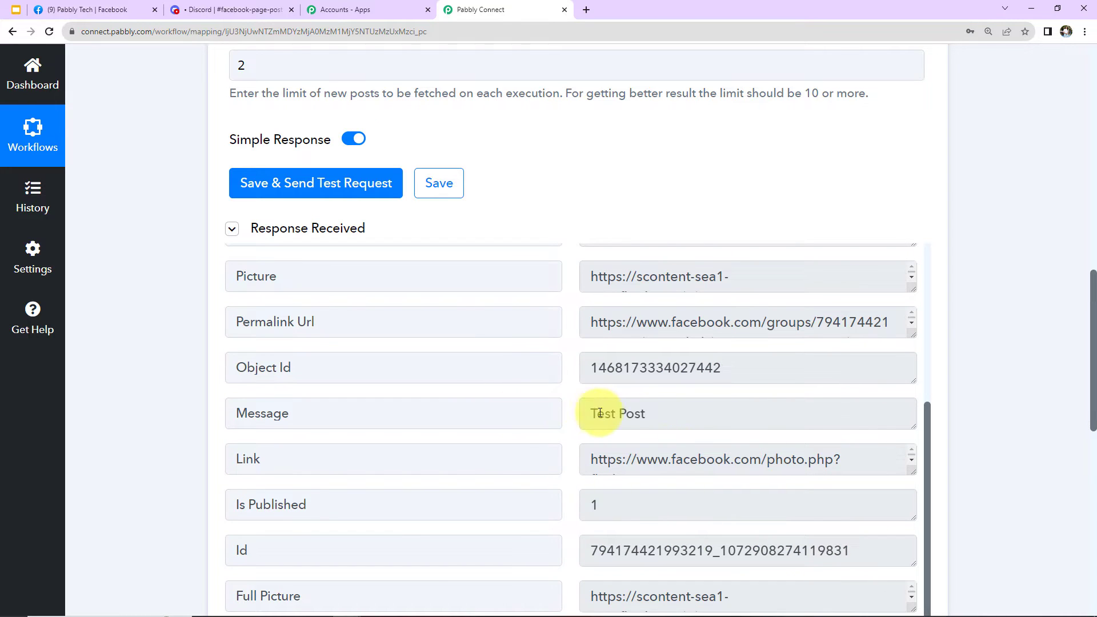
left_click_drag(593, 413, 723, 420)
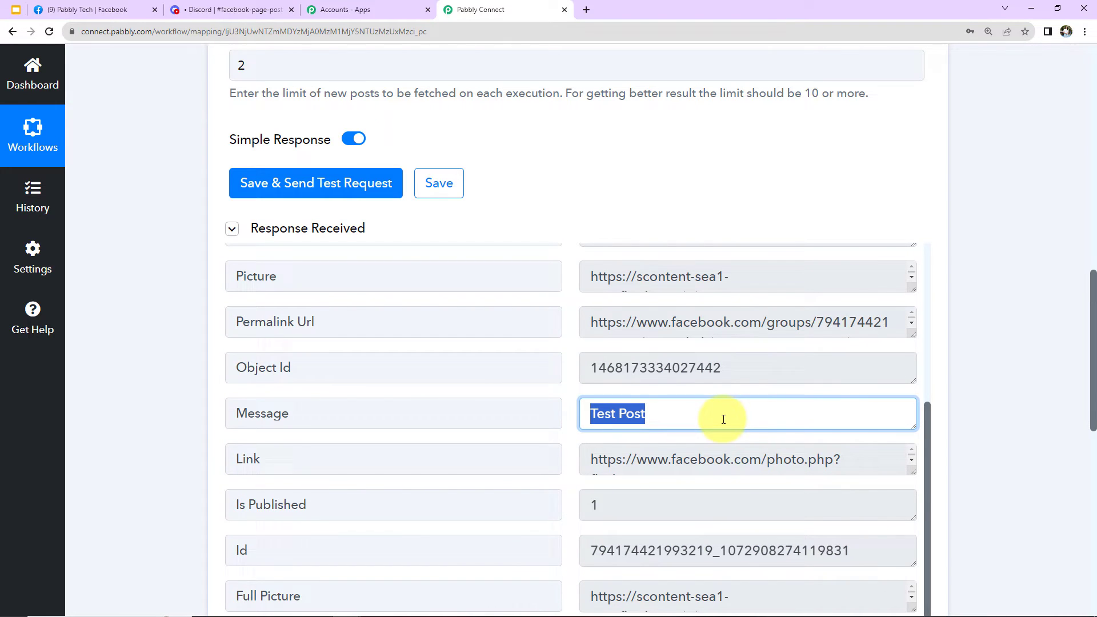
Switch to Facebook and start a photo post in the Pabbly Tech group with the image file_0 (4) from Downloads
left_click(91, 10)
scroll(440, 208, "up", 5)
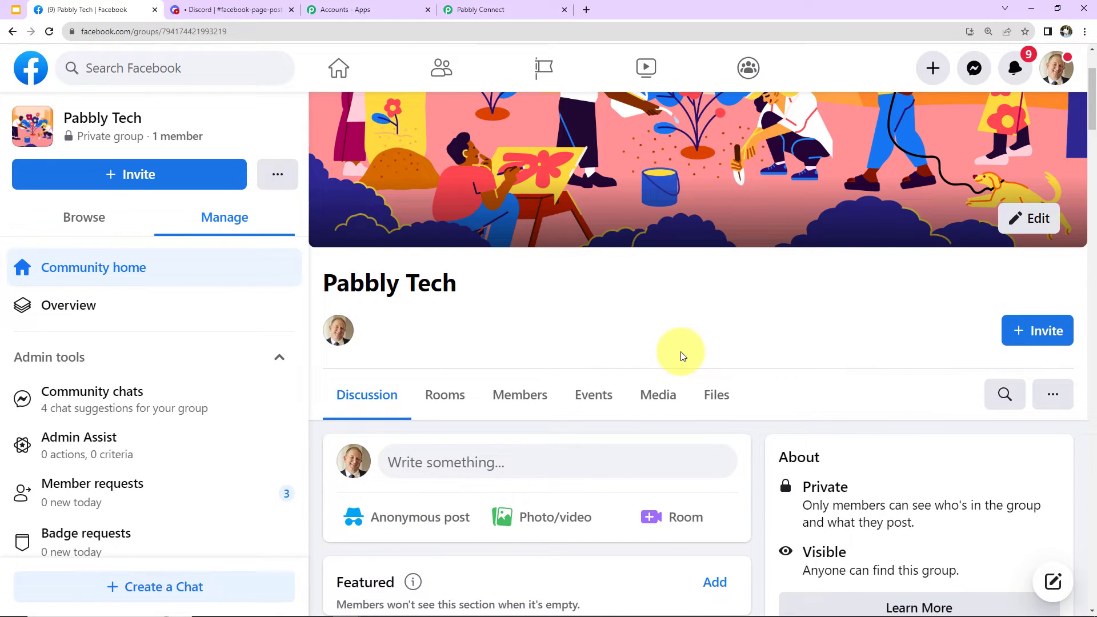
scroll(681, 356, "down", 2)
left_click(543, 388)
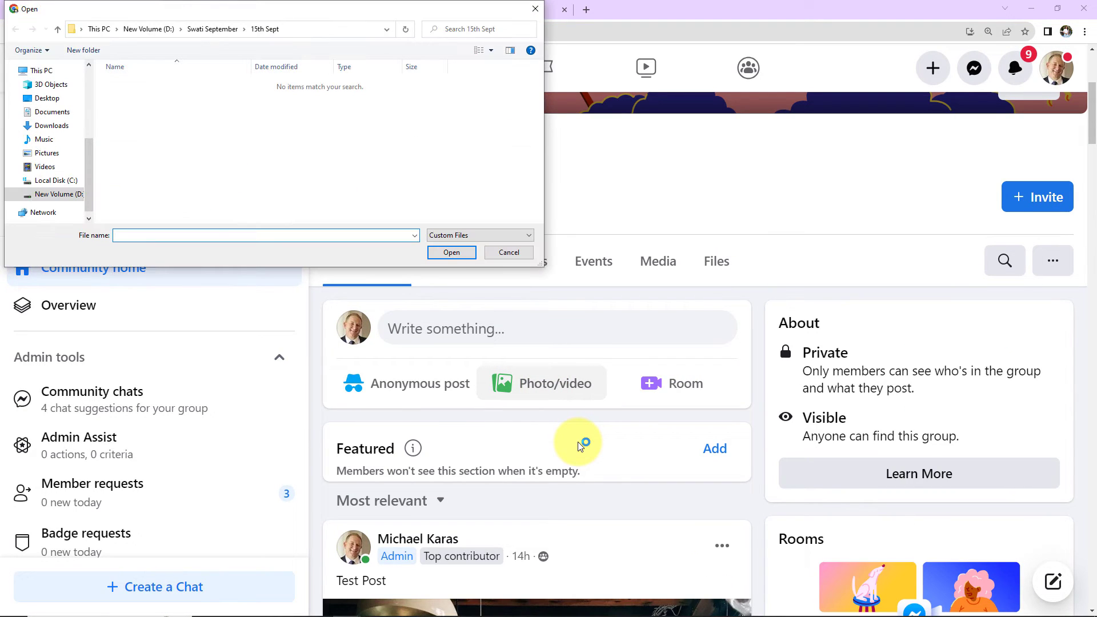
left_click(60, 126)
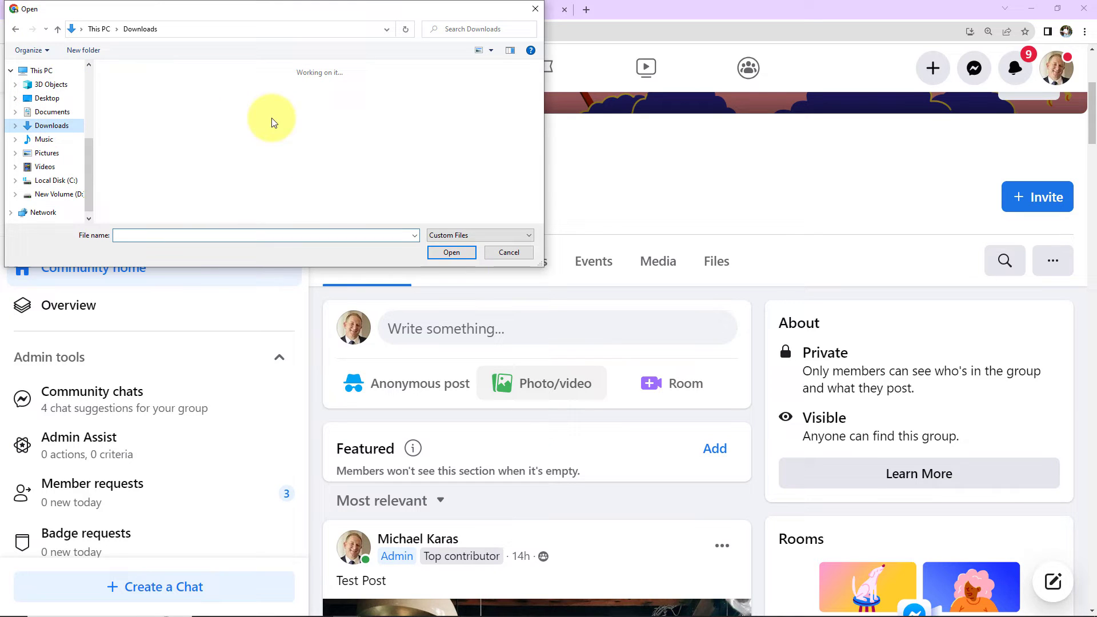
left_click(140, 102)
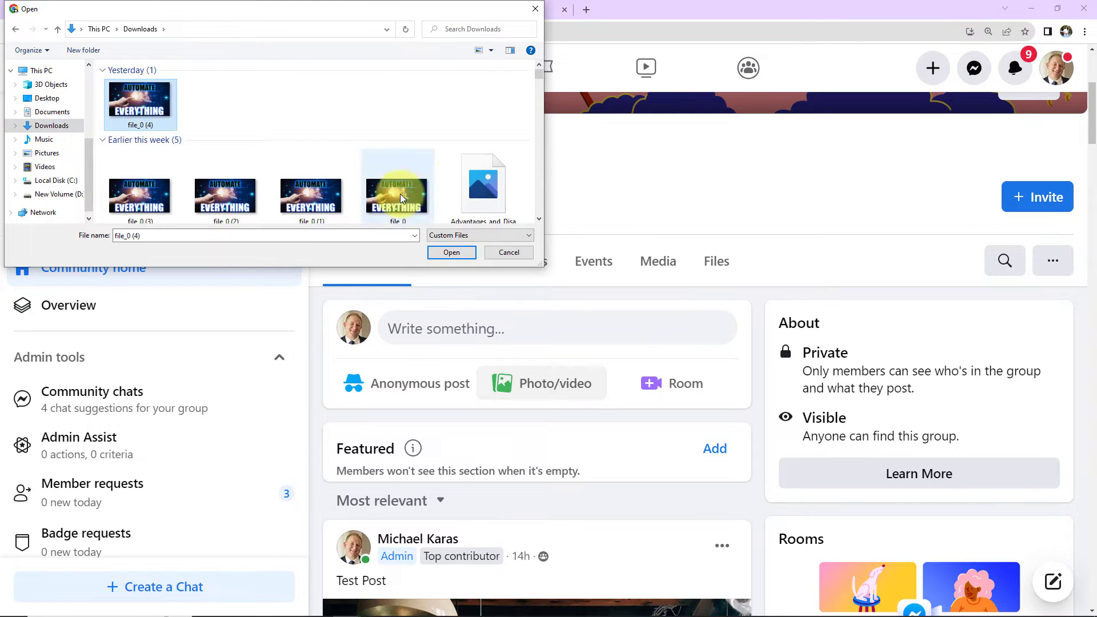
left_click(451, 252)
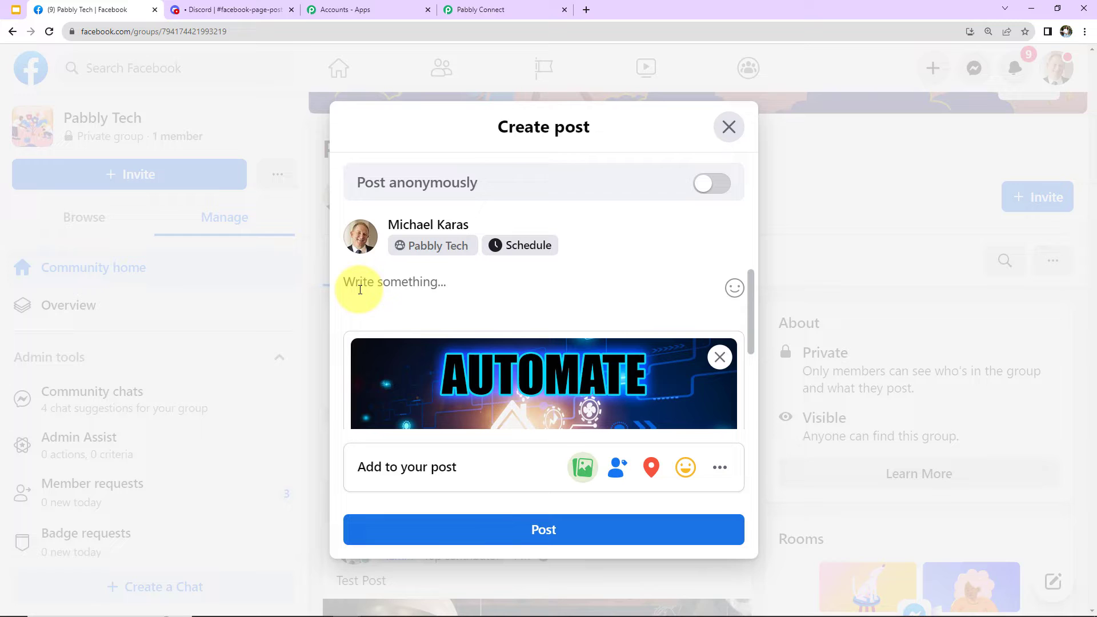
Add the text "This is the era of Automation. Let's make our work easier by being smarter than ever!" and publish the post
type("This is the era of Automation. Let's make our work easier by being smarter than ever!")
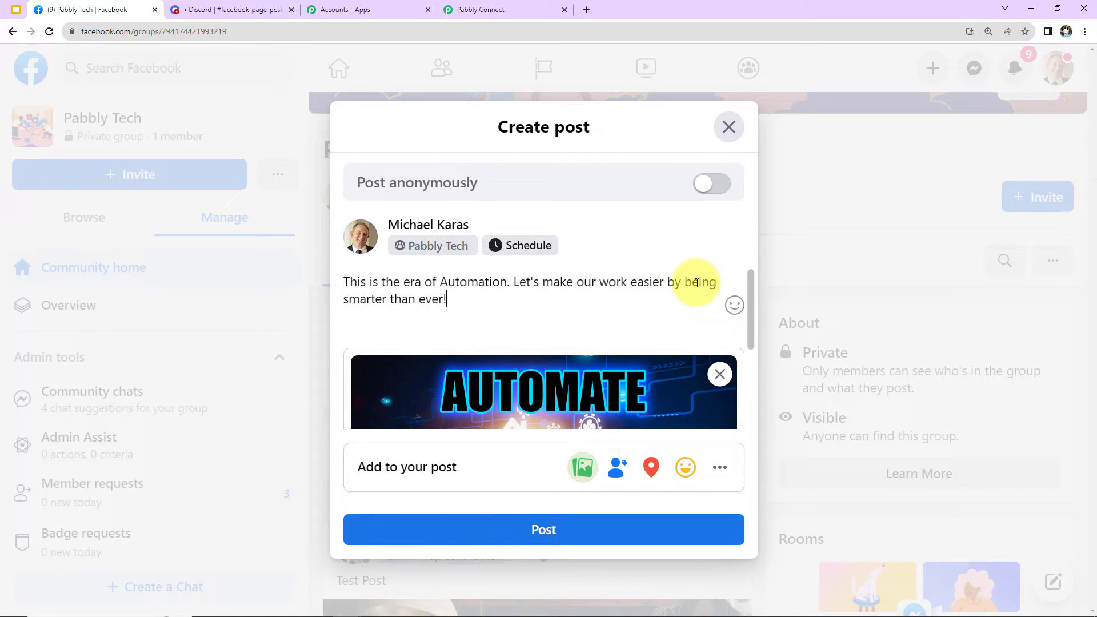
scroll(454, 297, "down", 3)
scroll(454, 296, "up", 3)
scroll(454, 300, "down", 3)
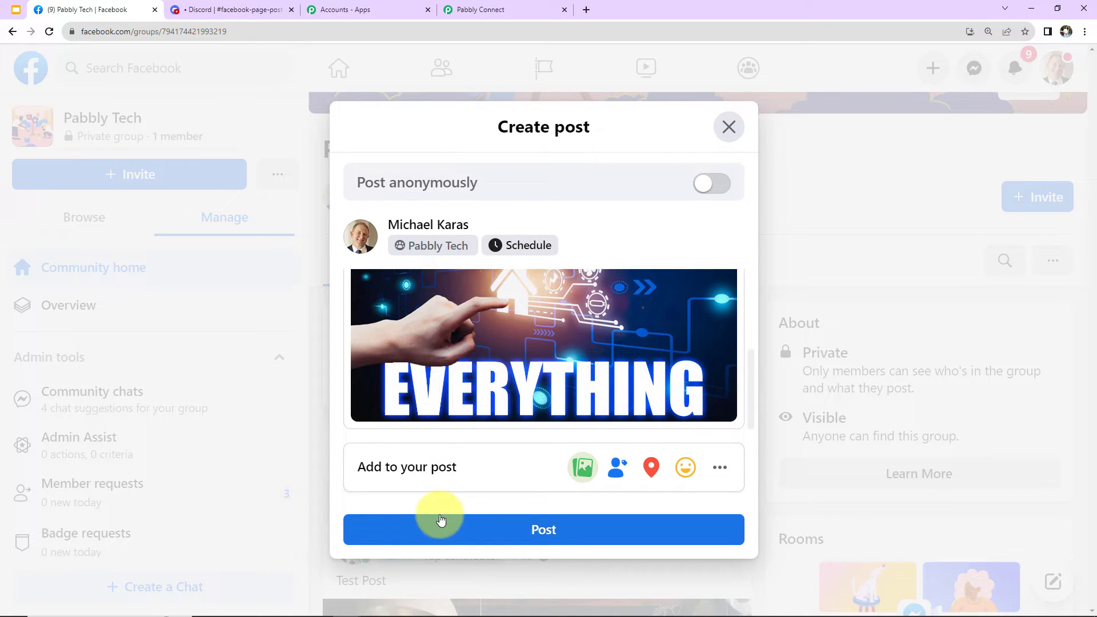
left_click(433, 532)
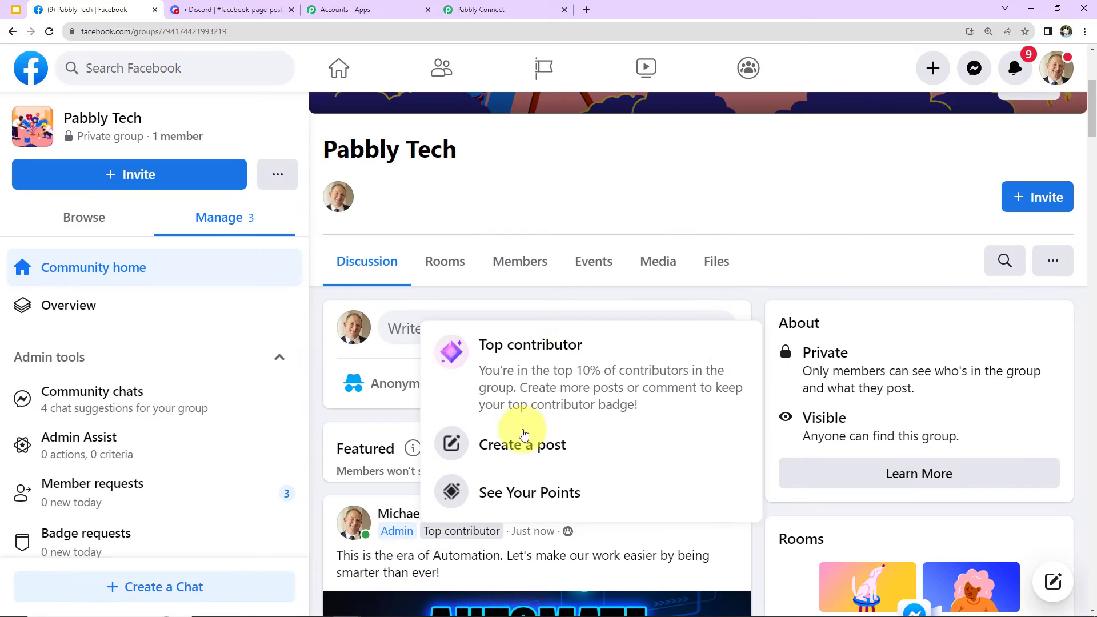
scroll(537, 308, "down", 7)
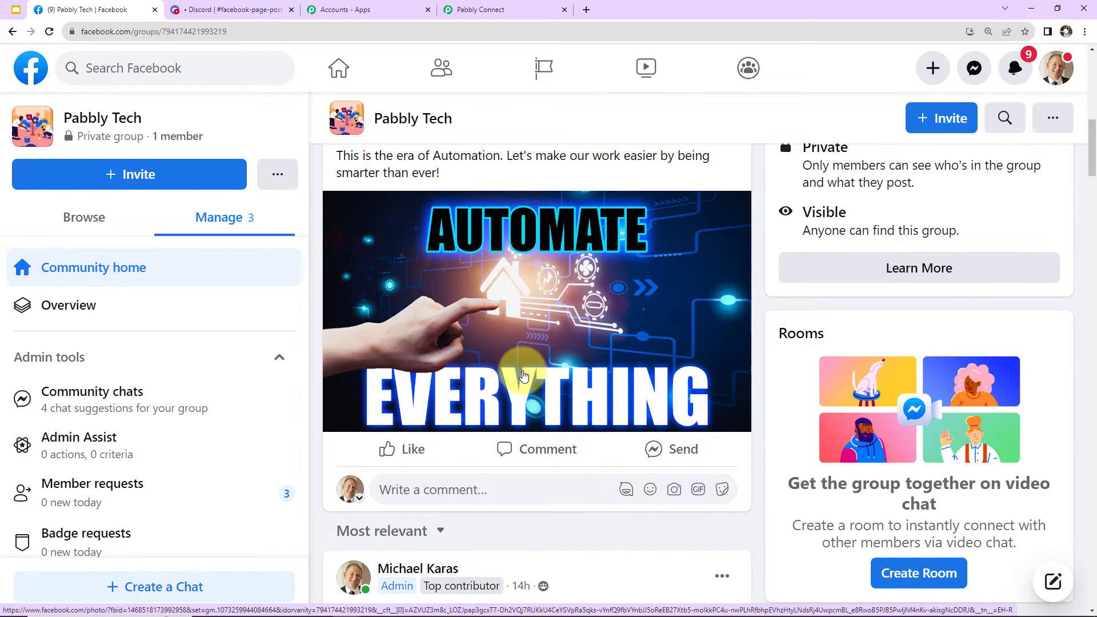
Back in Pabbly Connect, save the trigger, send another test request and review the full Message and other values in its response
left_click(482, 11)
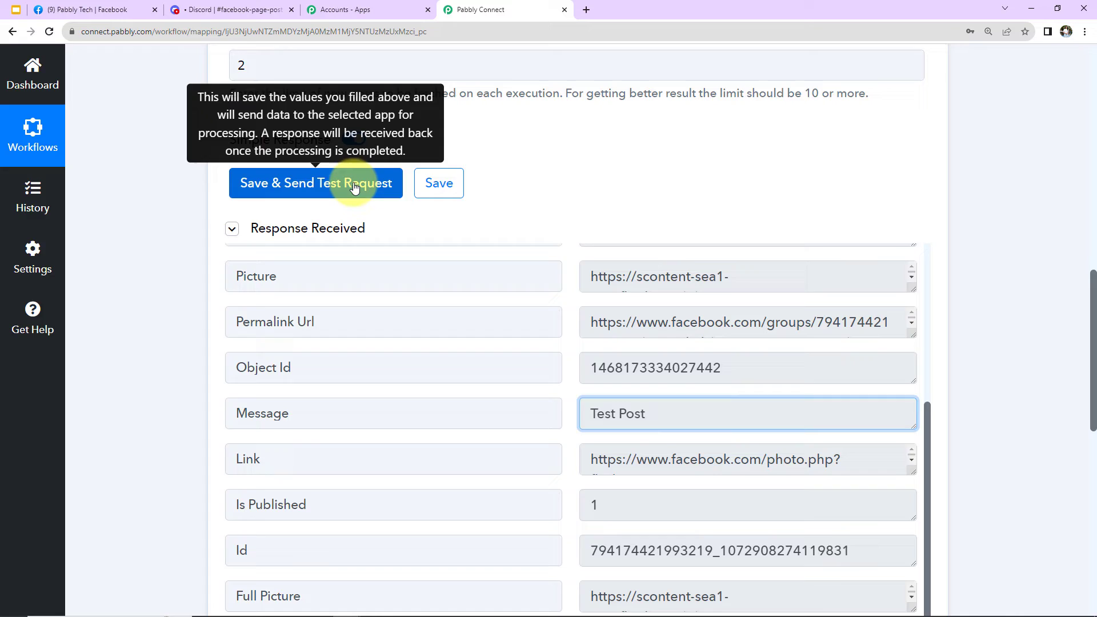
left_click(363, 183)
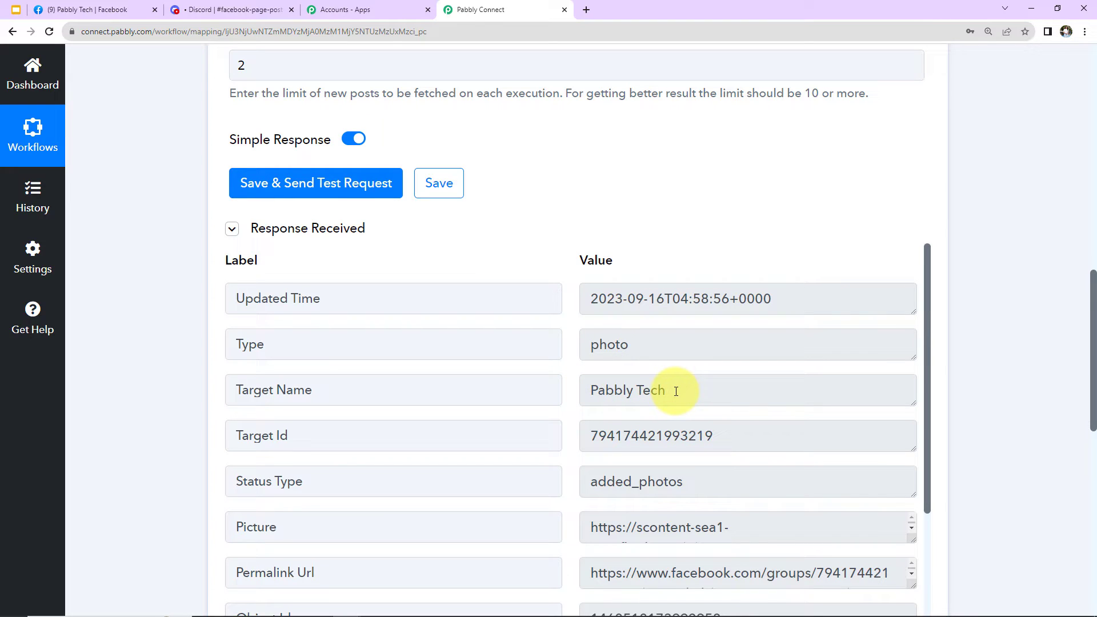
scroll(840, 391, "down", 2)
scroll(758, 409, "down", 1)
scroll(758, 410, "down", 1)
scroll(790, 460, "down", 2)
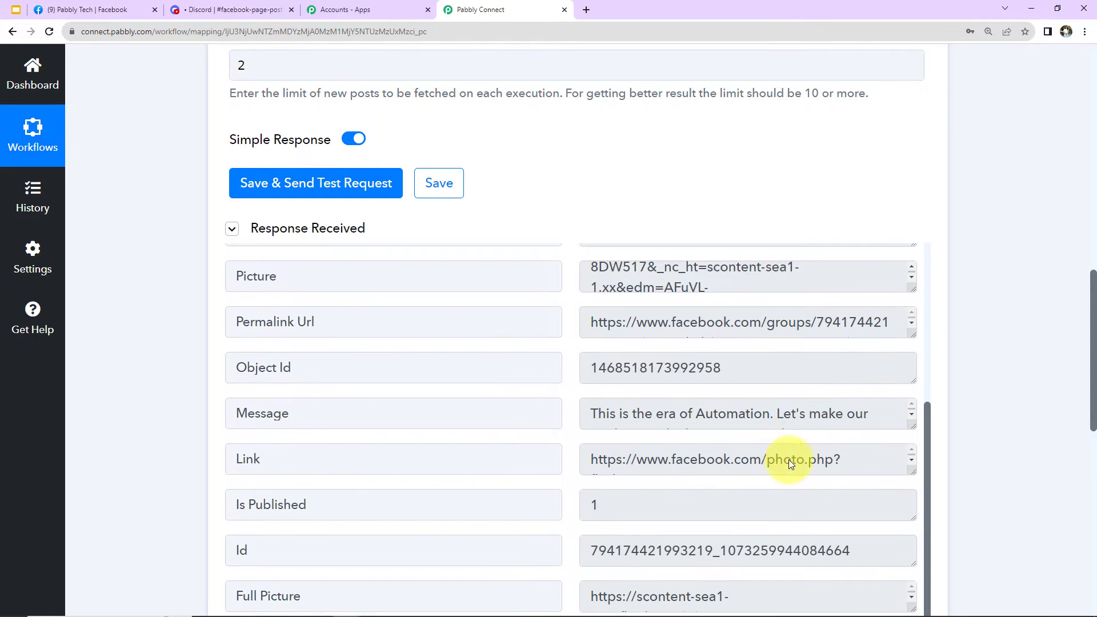
scroll(771, 426, "down", 1)
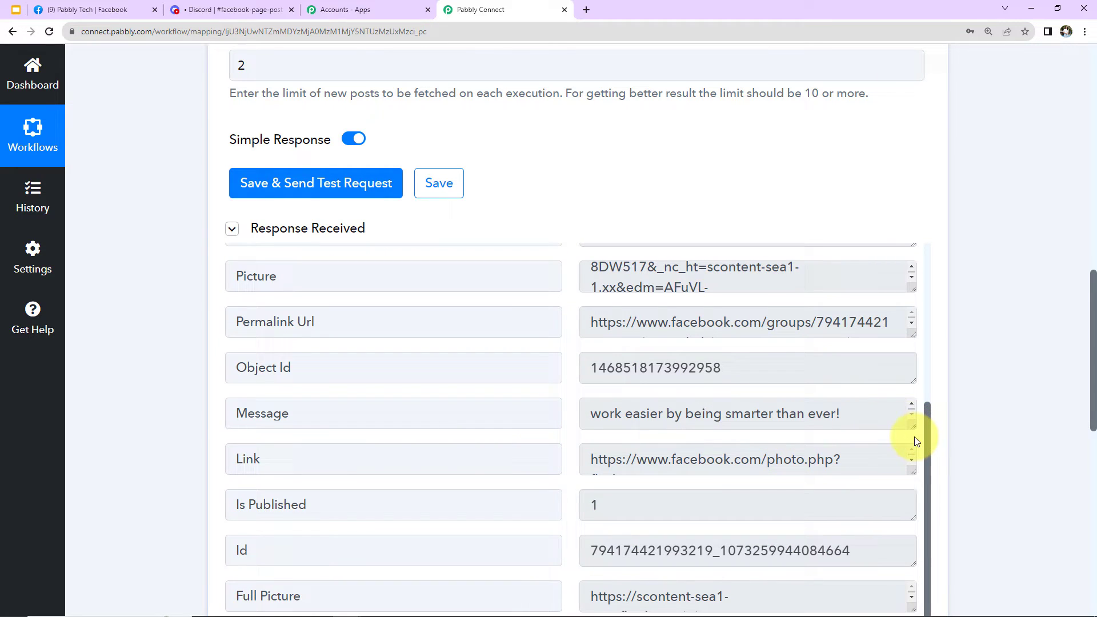
left_click_drag(914, 427, 918, 479)
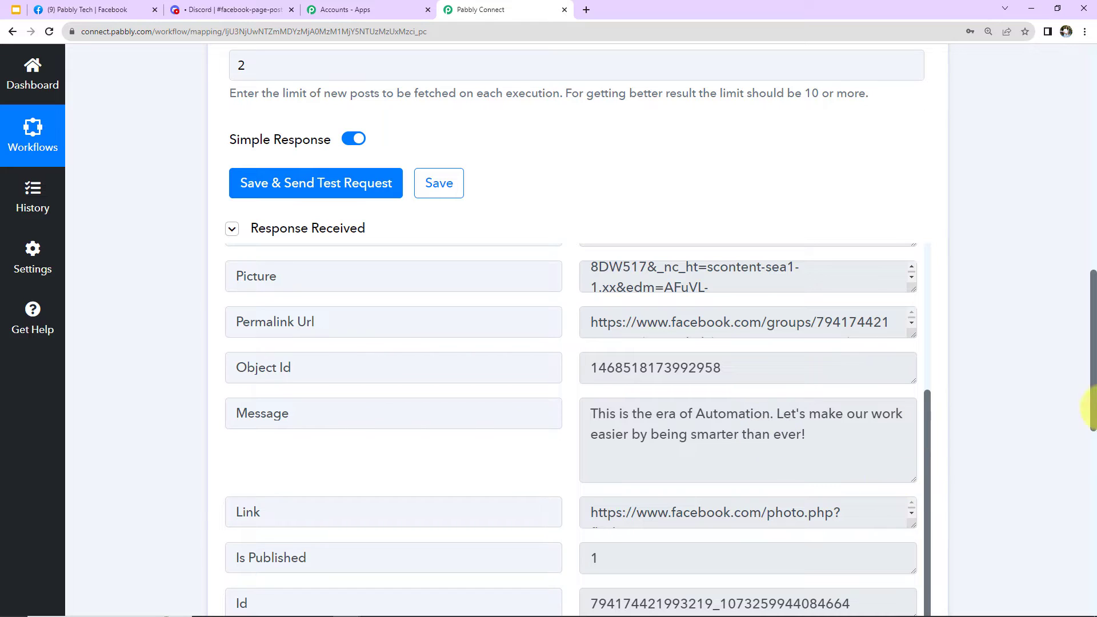
scroll(1001, 398, "down", 2)
scroll(840, 375, "down", 1)
scroll(845, 422, "down", 1)
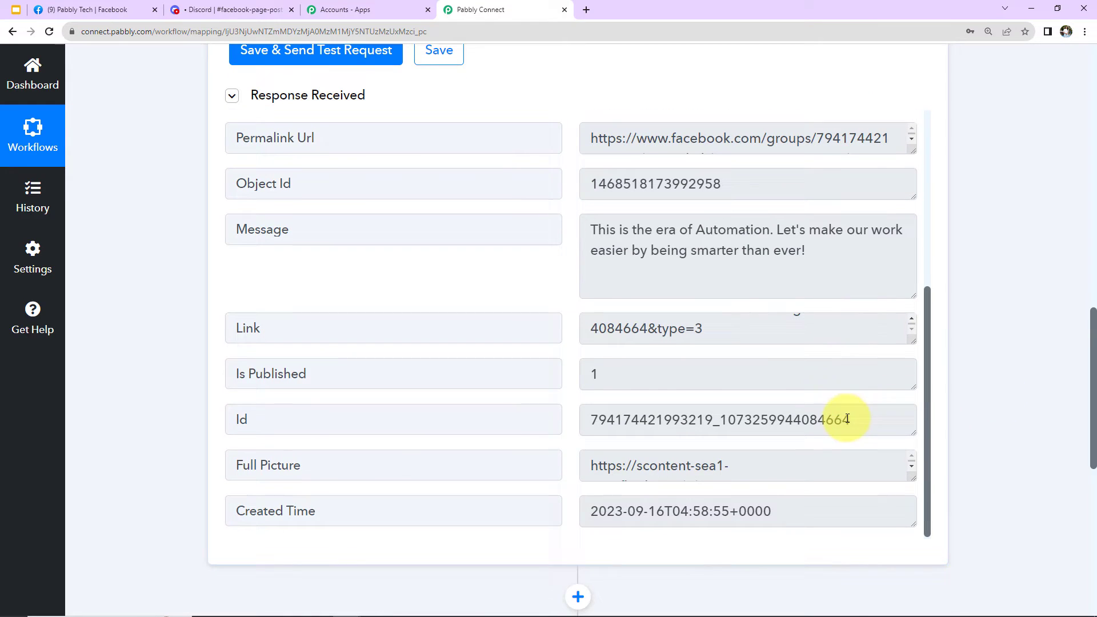
Set the workflow's action to Discord with the event Send Channel Message (HTML) and connect it
scroll(983, 372, "down", 2)
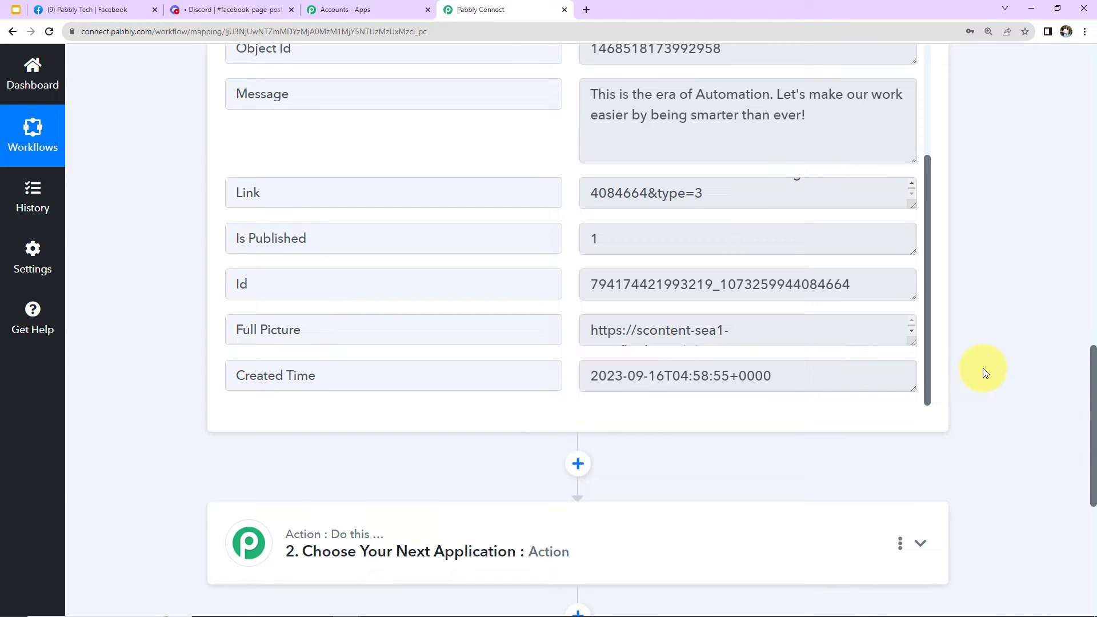
scroll(989, 302, "down", 5)
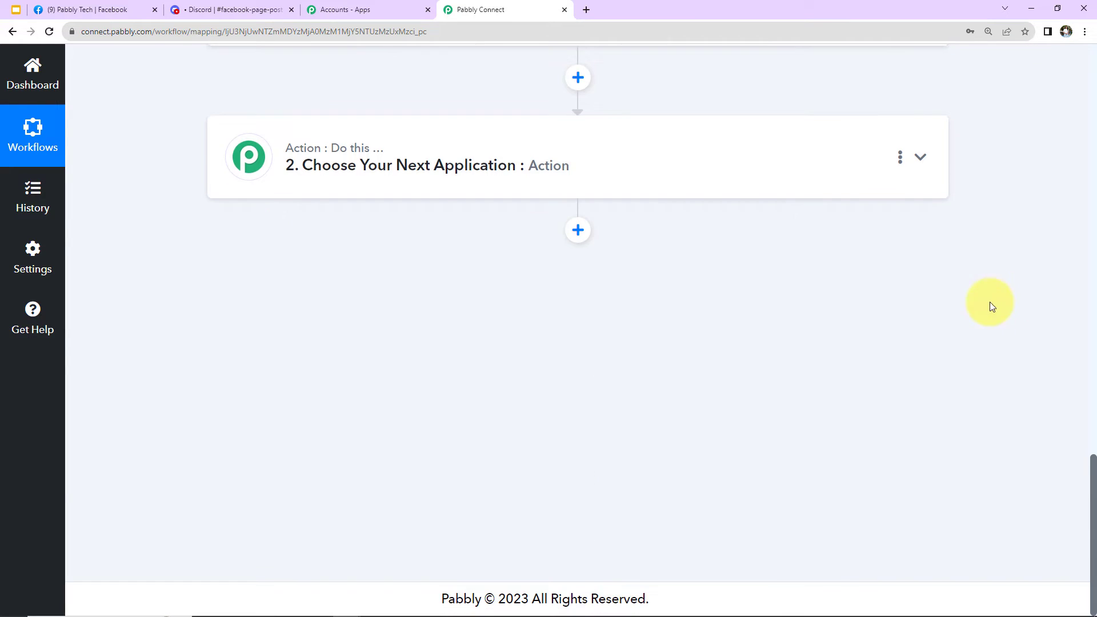
left_click(404, 165)
left_click(410, 261)
type("discord")
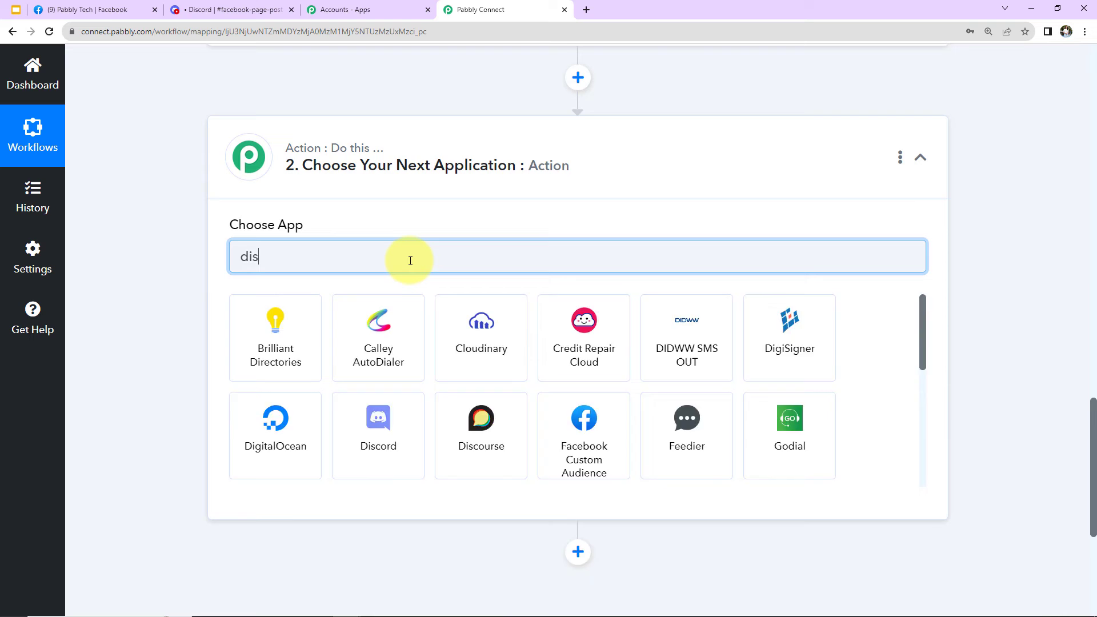
left_click(318, 325)
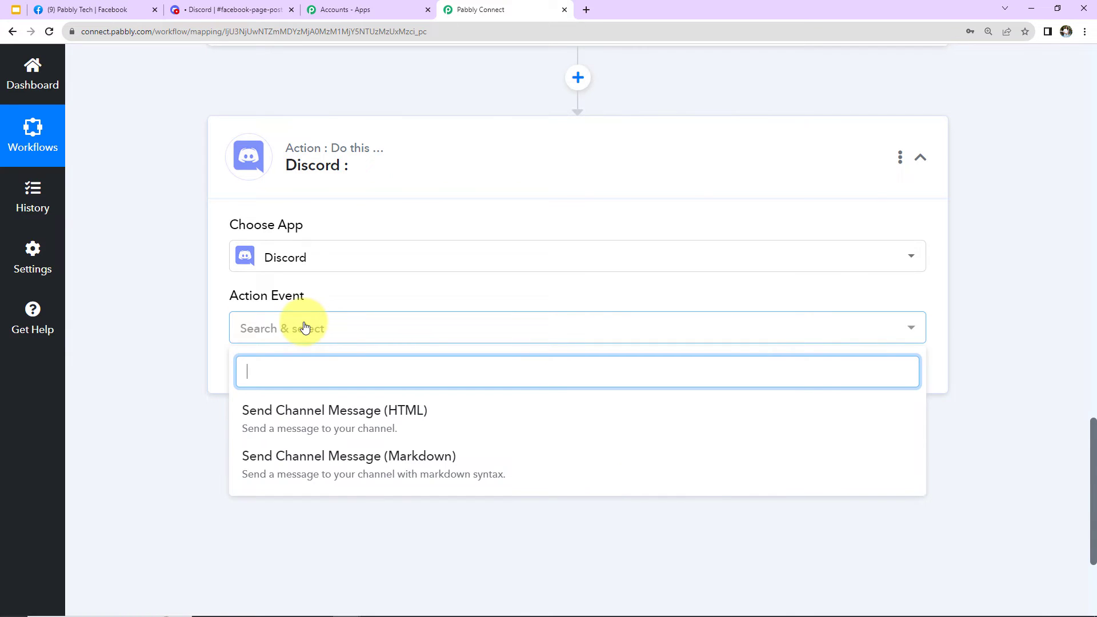
left_click(290, 430)
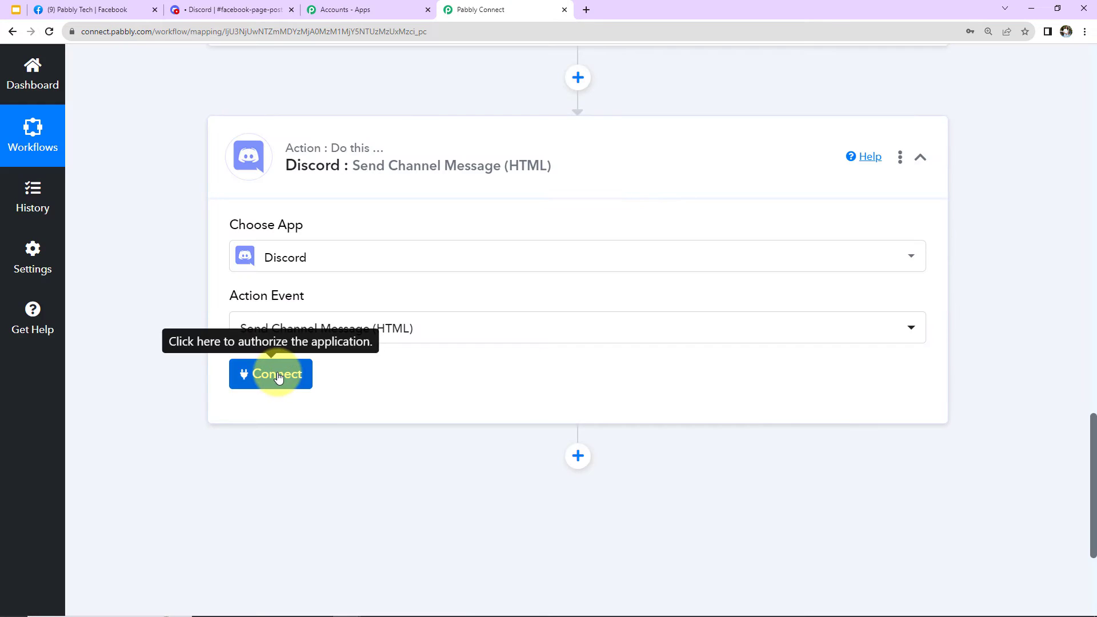
left_click(278, 375)
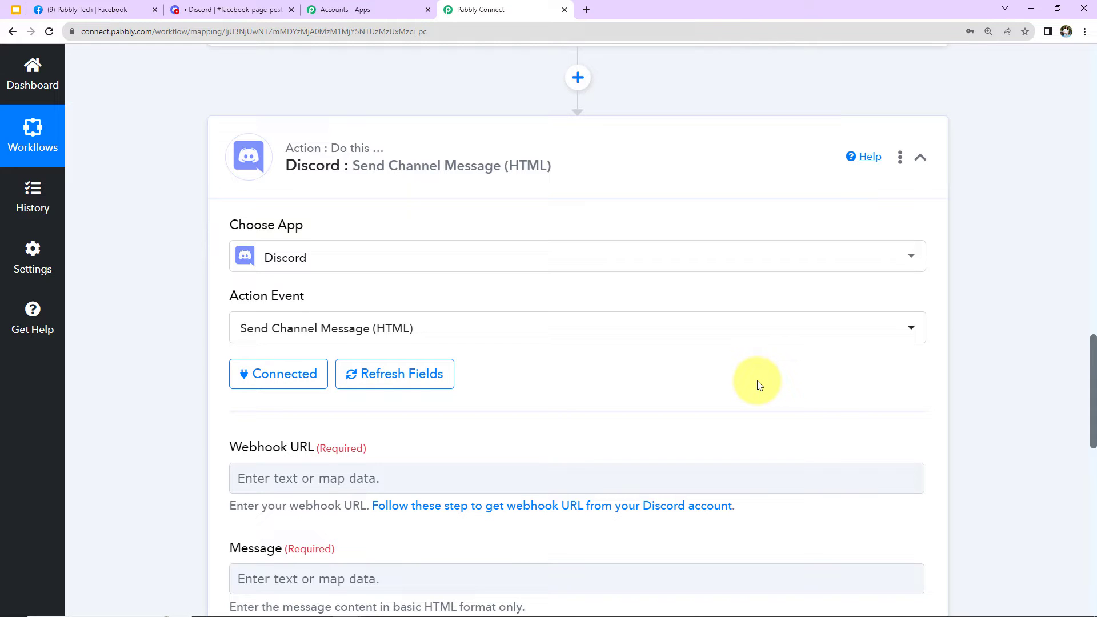
Look over the Discord action's fields and open the linked instructions for getting a webhook URL
scroll(462, 331, "down", 3)
scroll(463, 332, "down", 2)
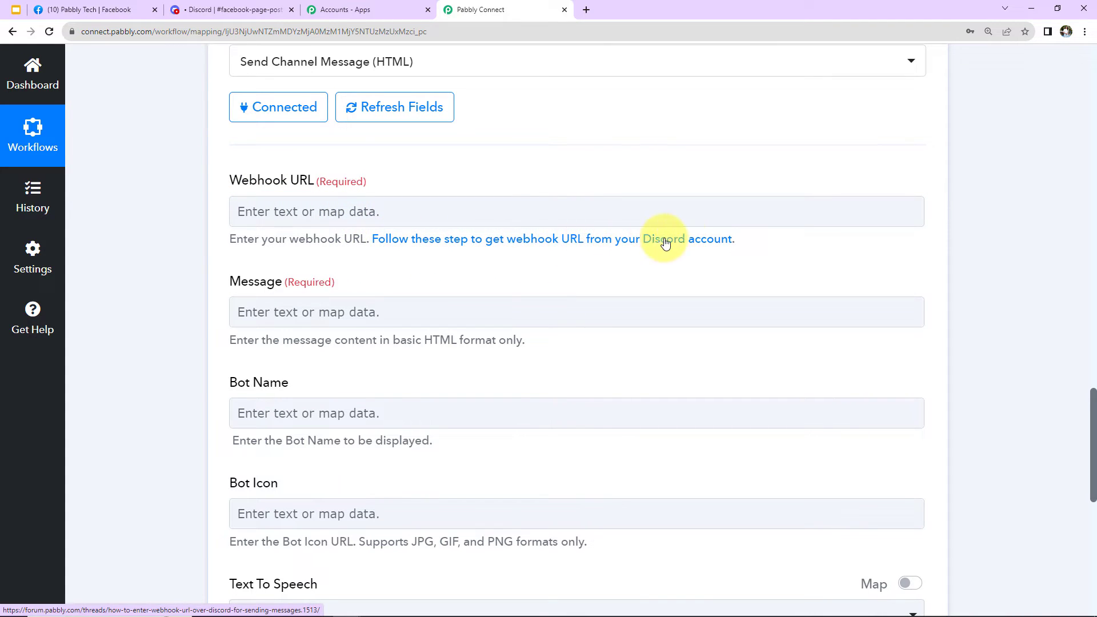
left_click(615, 246)
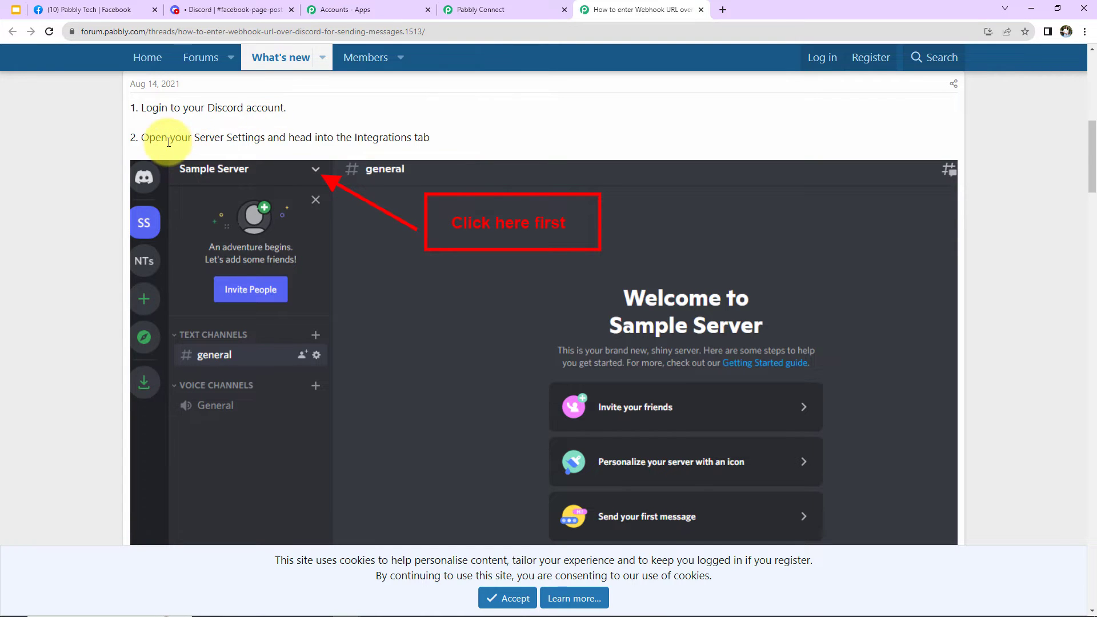
Switch to Discord, open the Pabbly Marketing Team Channel server's settings and check the guide's instructions for creating a webhook
left_click(241, 7)
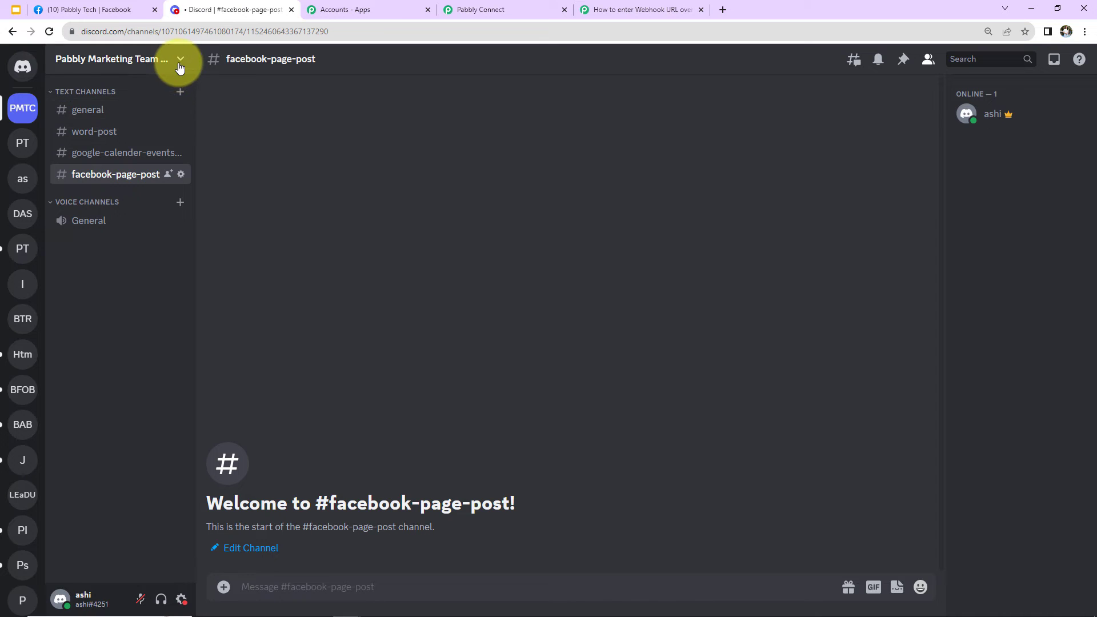
left_click(106, 140)
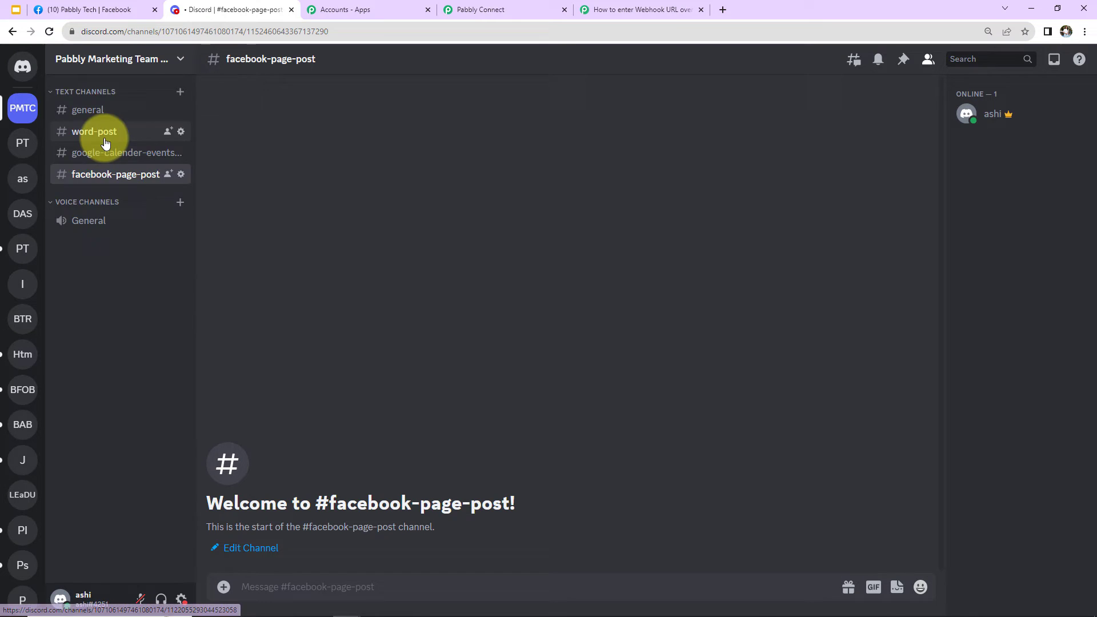
left_click(657, 12)
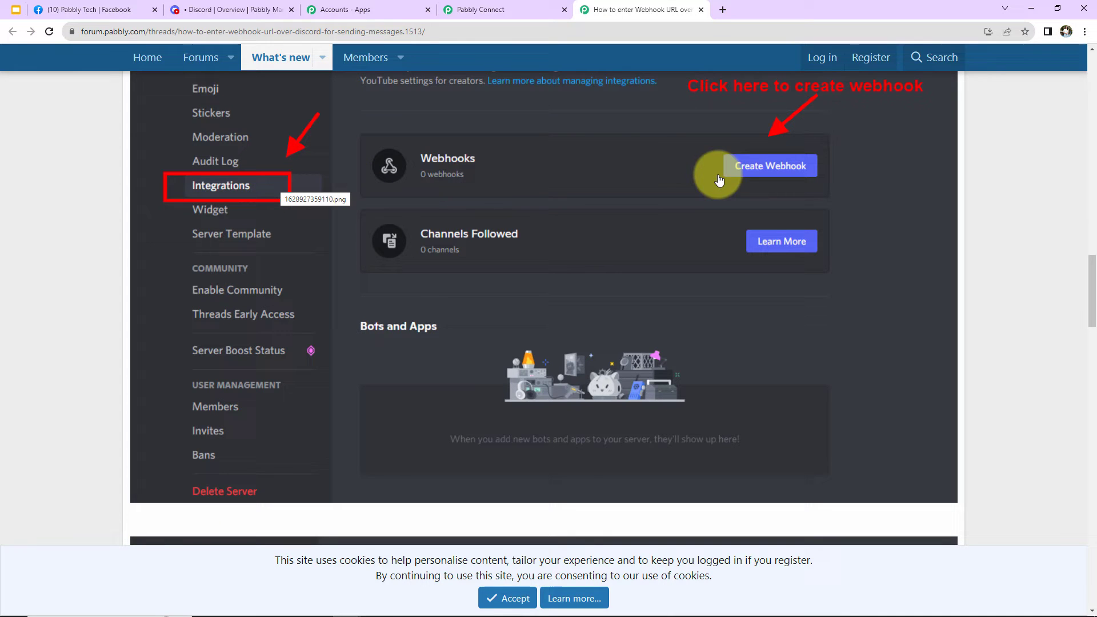
left_click(224, 14)
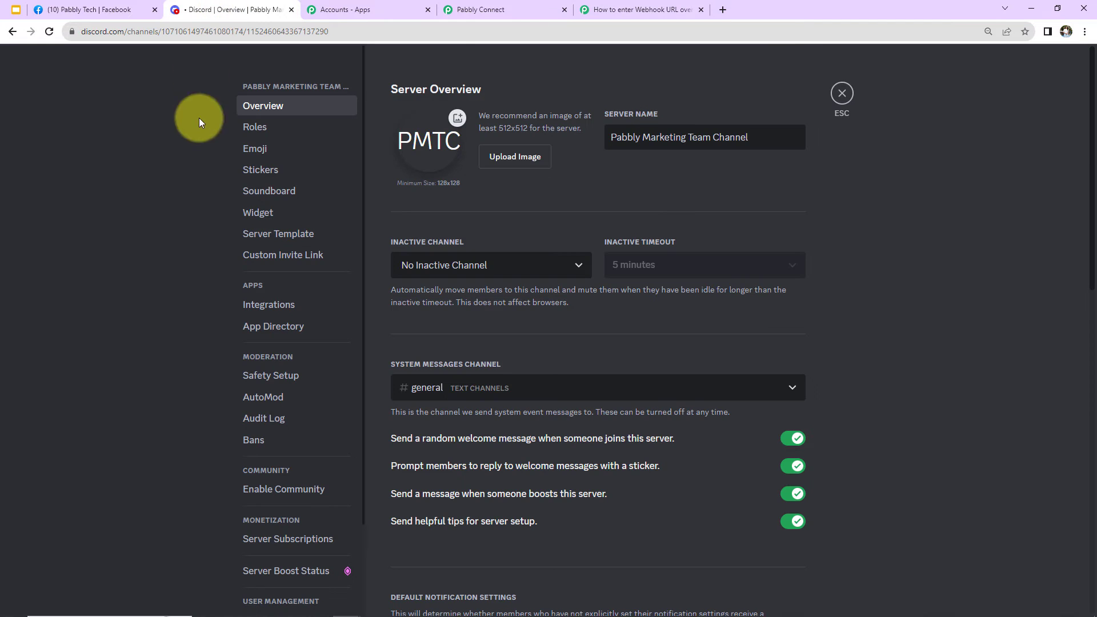
Create a new webhook in the Discord server's integrations
left_click(261, 304)
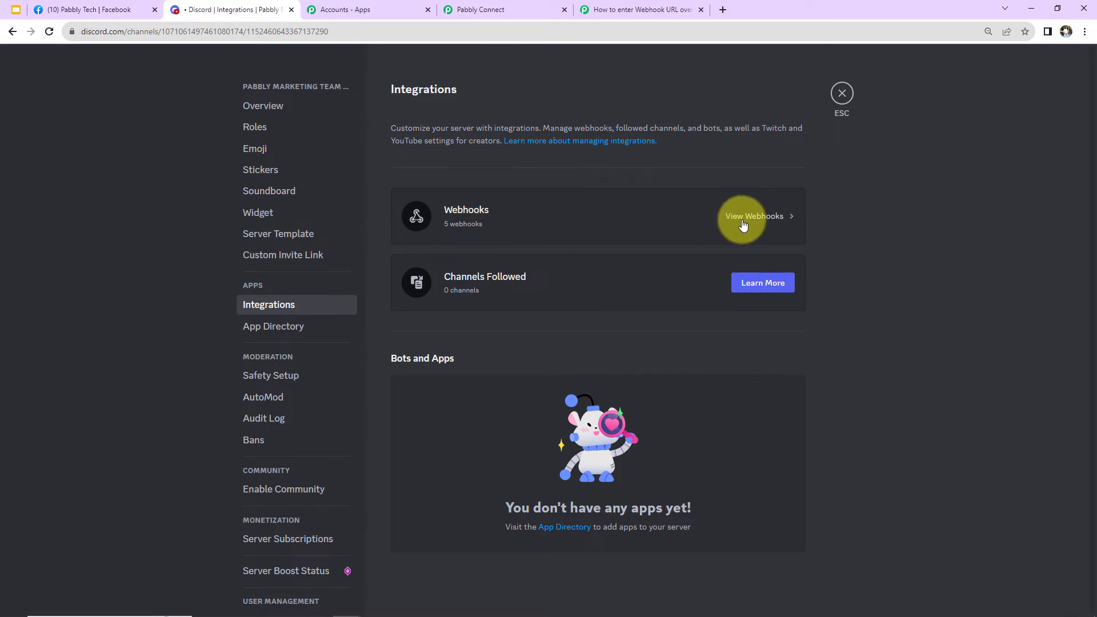
left_click(500, 216)
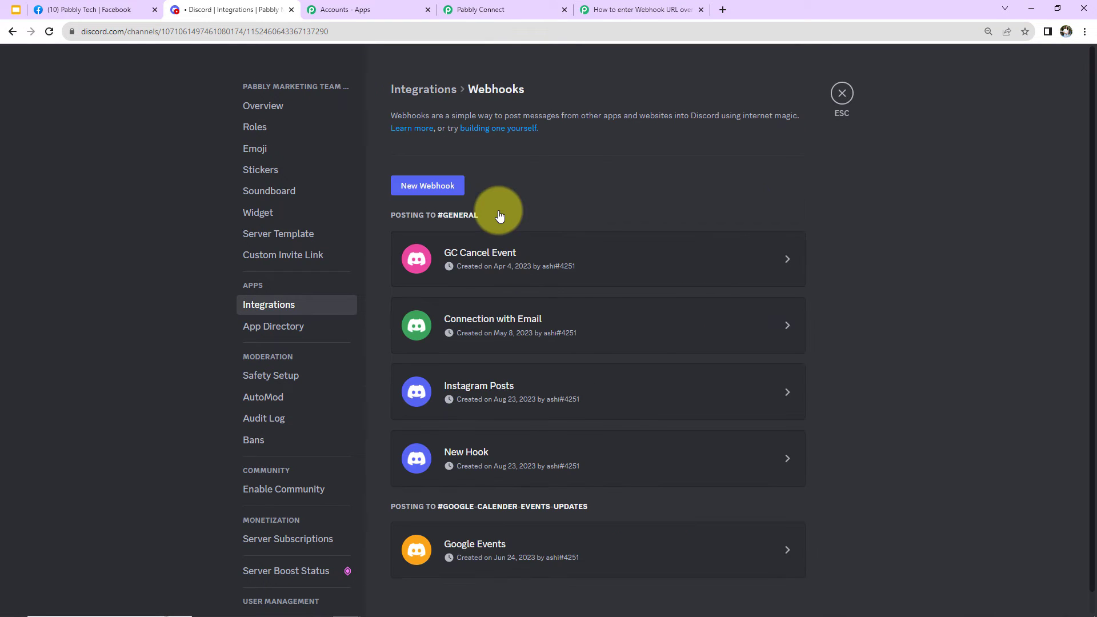
left_click(453, 185)
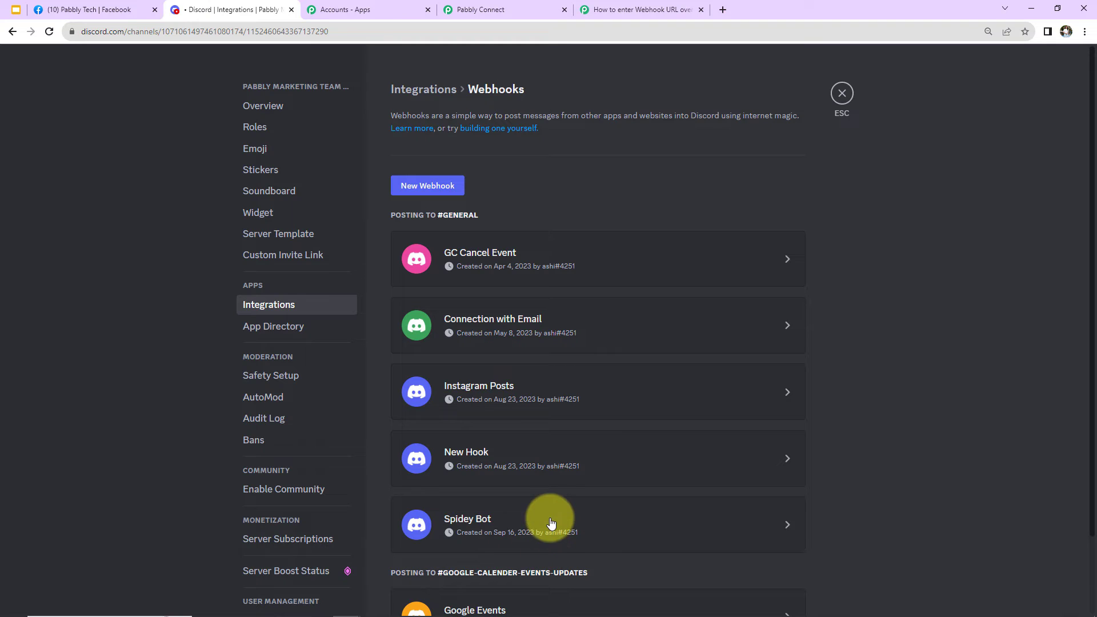
Expand the newly created webhook and name it FBGroupIntegration
scroll(600, 503, "down", 2)
left_click(532, 425)
left_click(543, 507)
key("ctrl+a")
type("FBGroupIntegration")
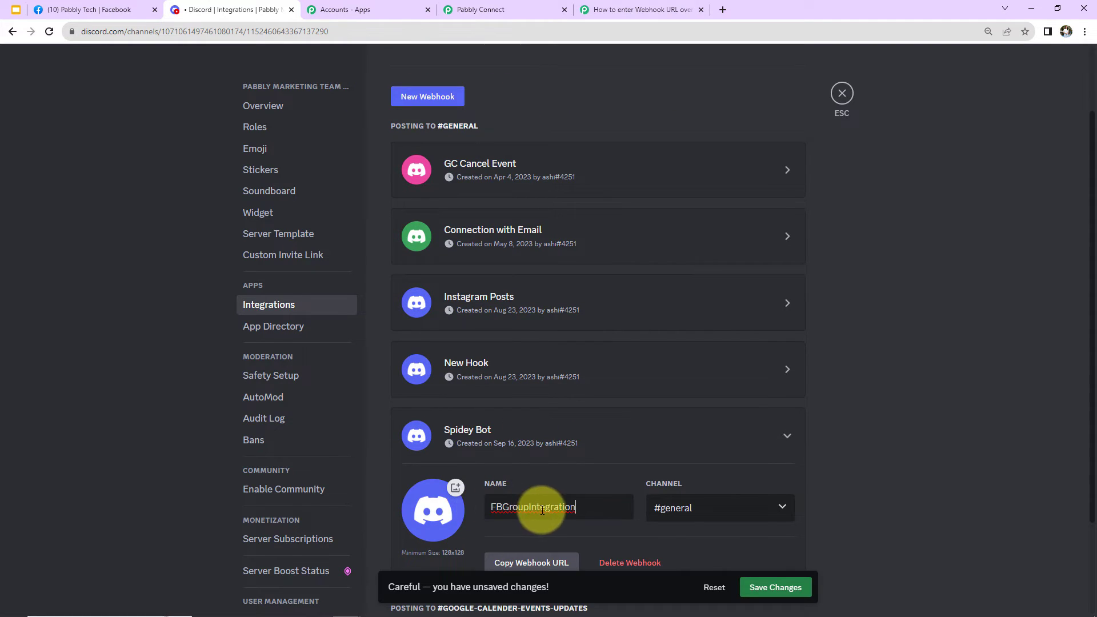
Set the new webhook's channel to #facebook-page-post and save the changes
left_click(702, 509)
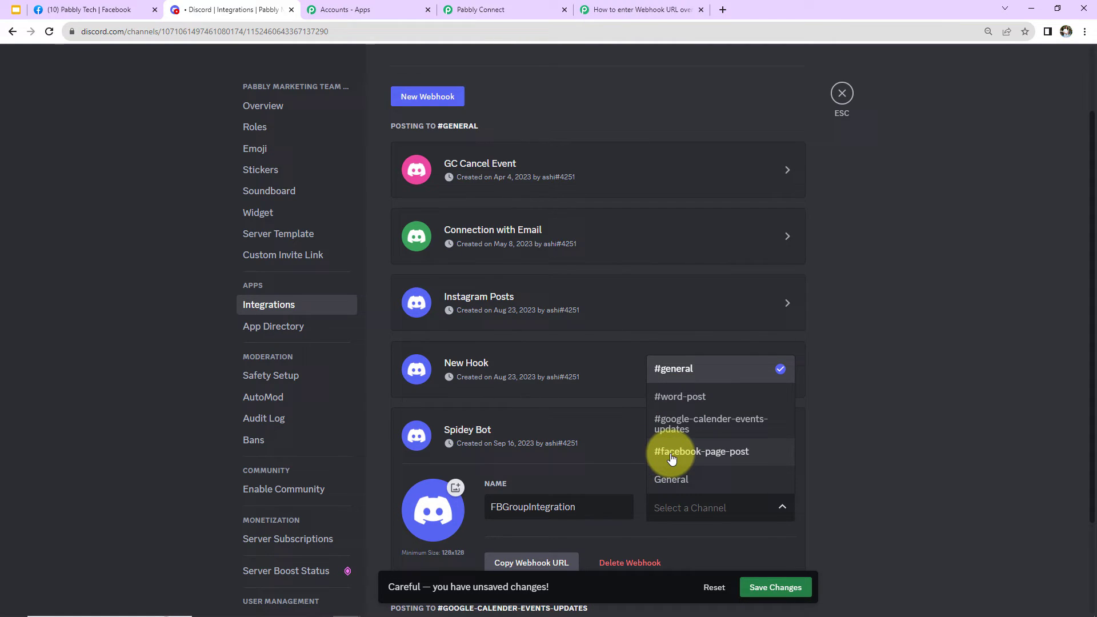
left_click(710, 452)
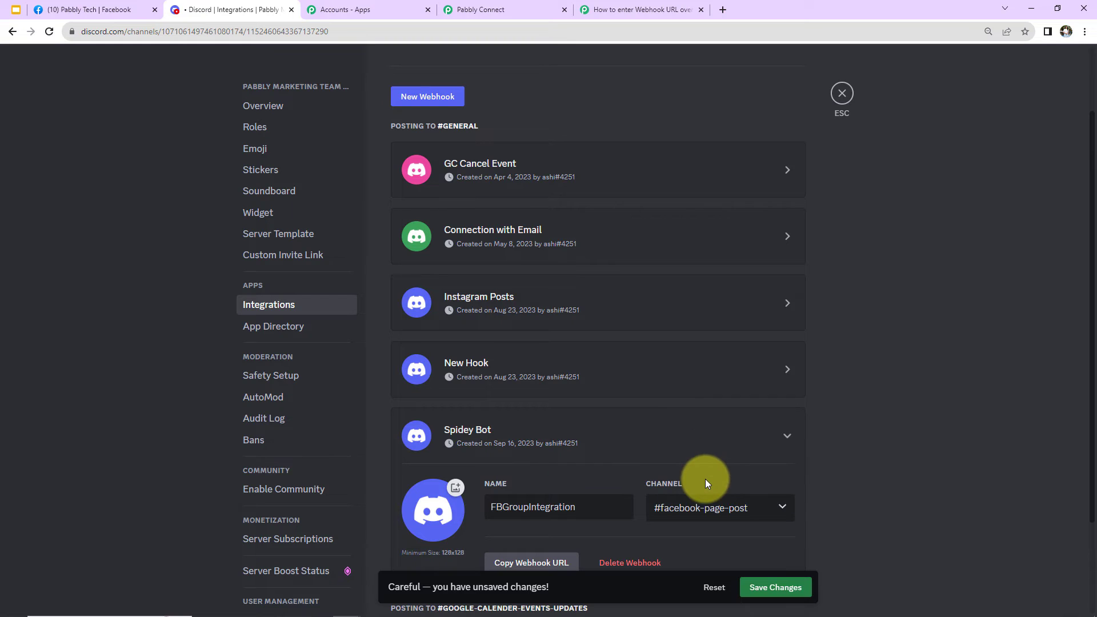
scroll(701, 472, "down", 2)
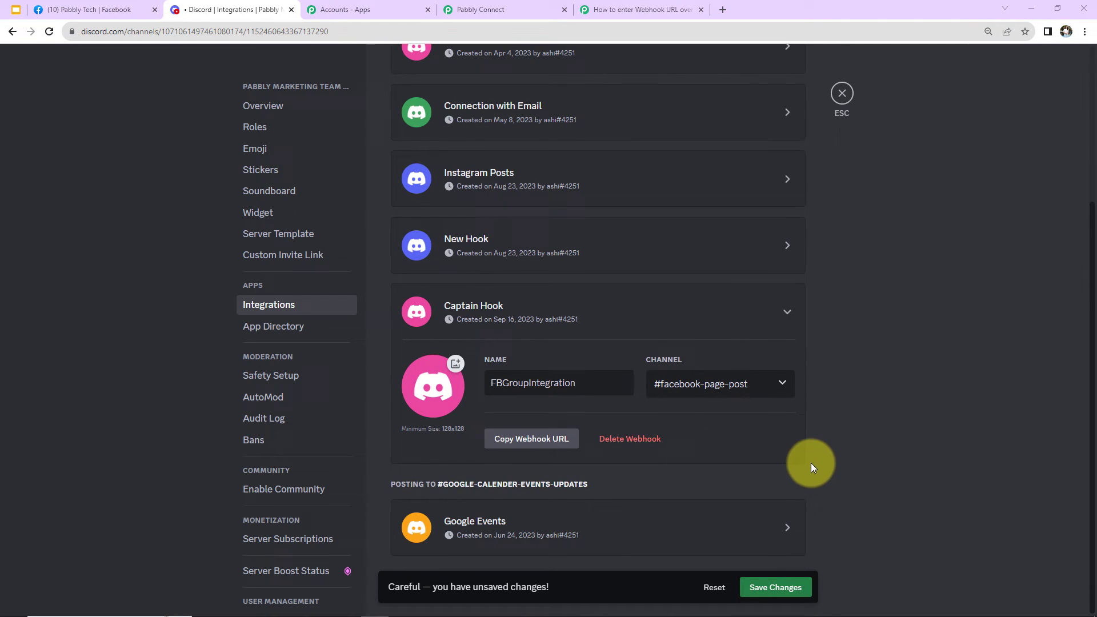
left_click(764, 588)
scroll(595, 362, "up", 2)
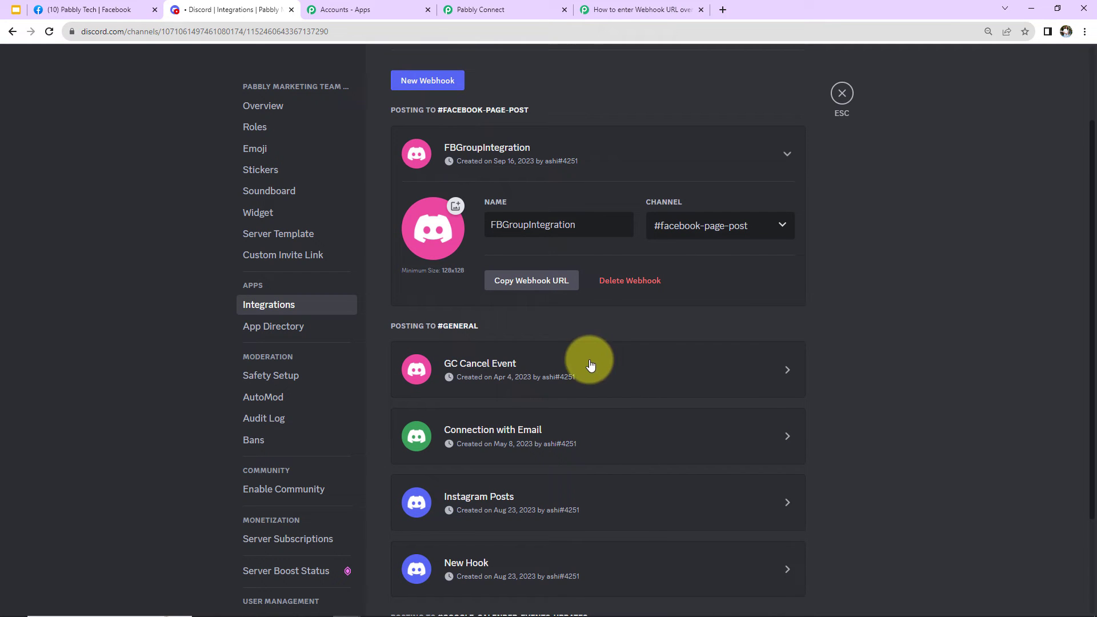
Copy the FBGroupIntegration webhook's URL and paste it into the Webhook URL field of the Discord action in Pabbly Connect
left_click(542, 284)
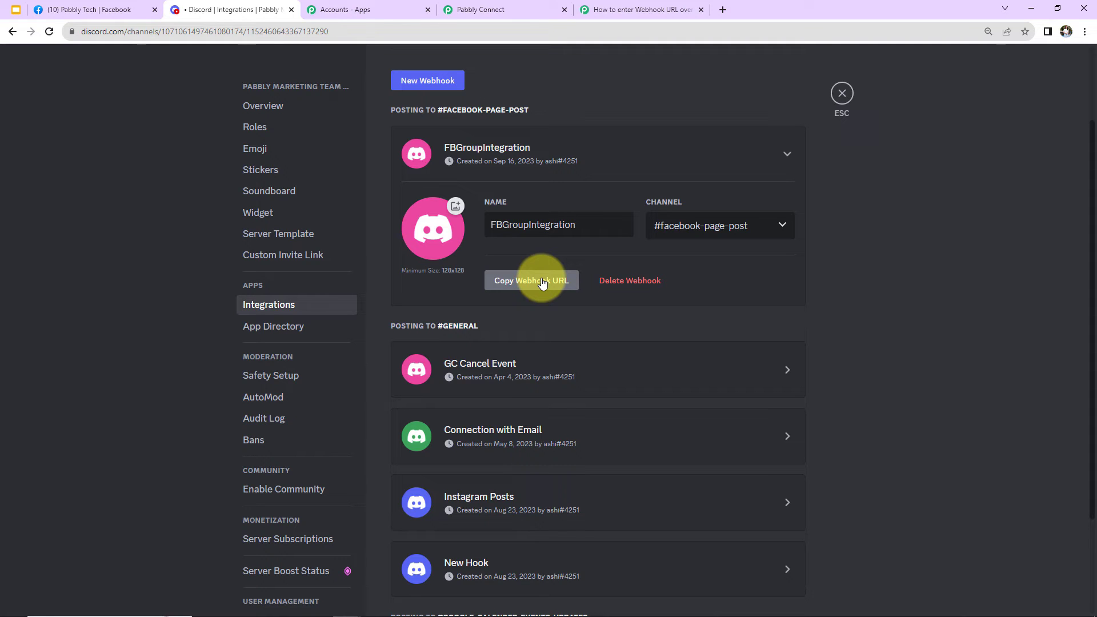
left_click(480, 10)
left_click(286, 214)
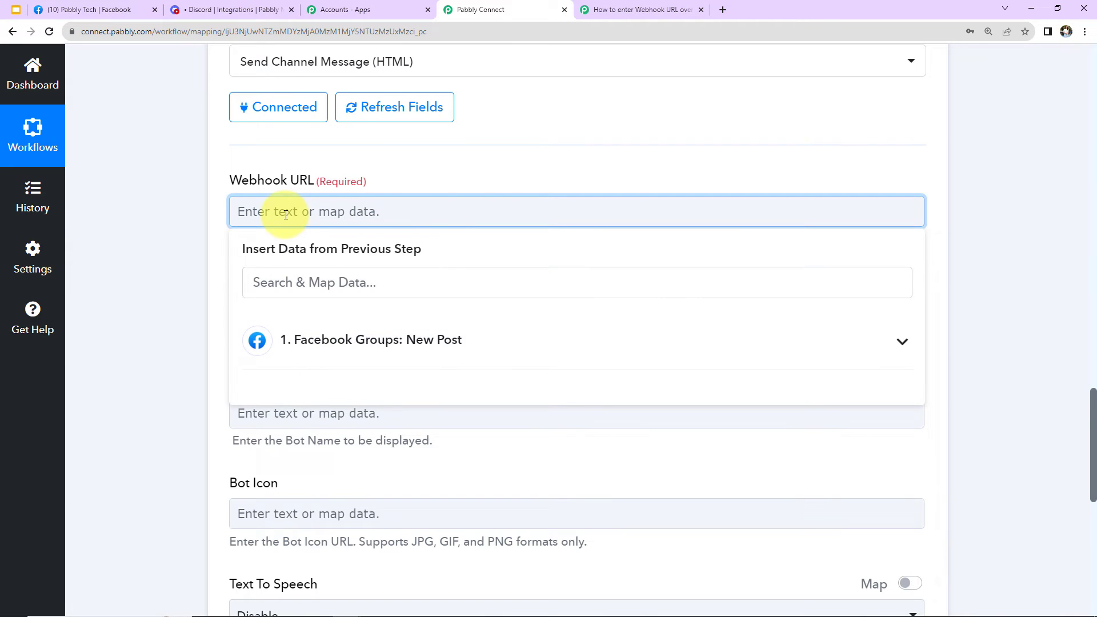
key("ctrl+v")
left_click(429, 166)
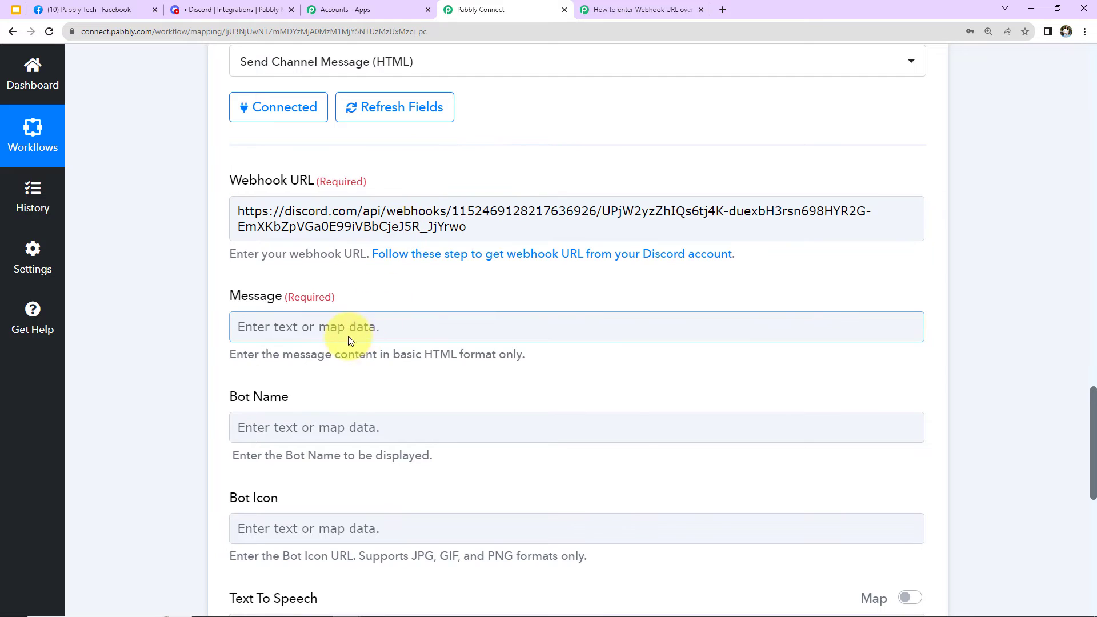
Enter "Team, A new post is posted on ." as the message and map the Facebook group's Target Name before the period
scroll(284, 318, "down", 2)
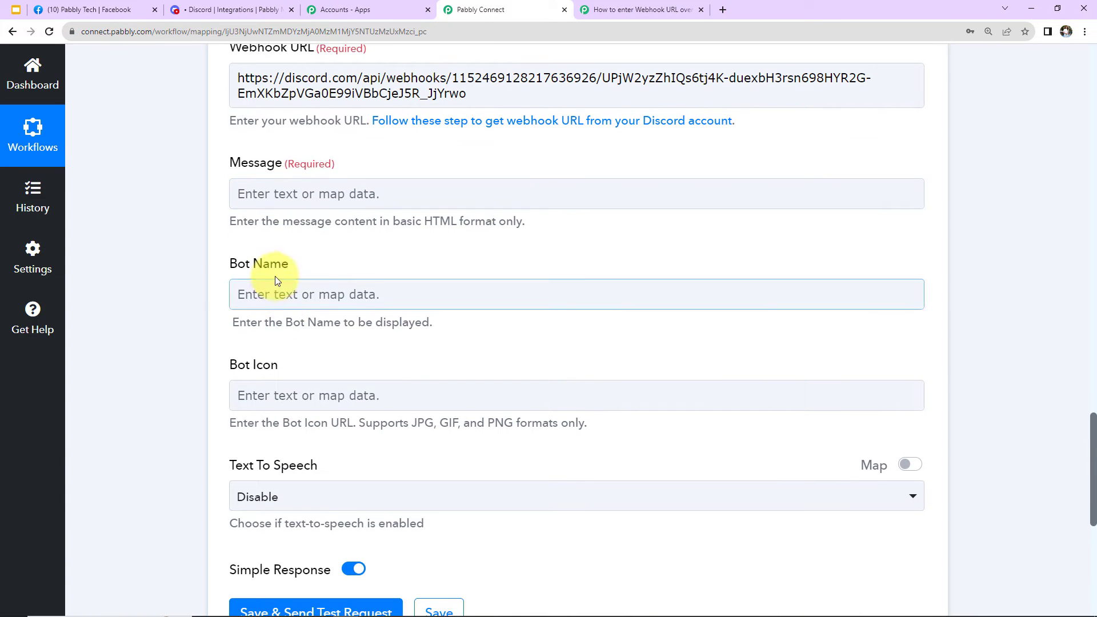
left_click(312, 194)
key("ctrl+v")
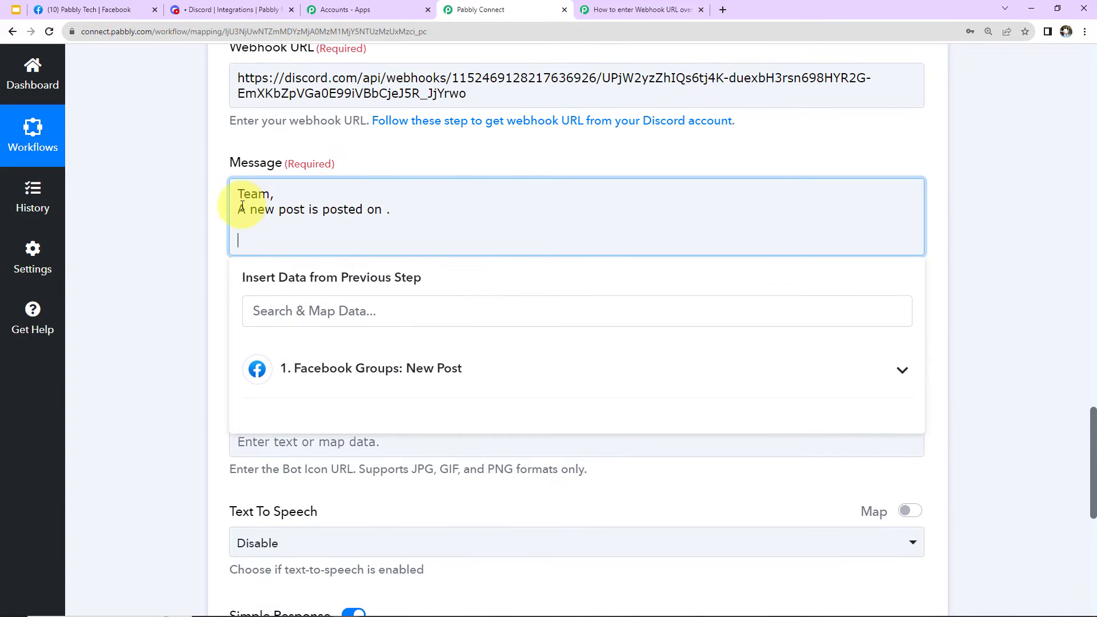
left_click(384, 209)
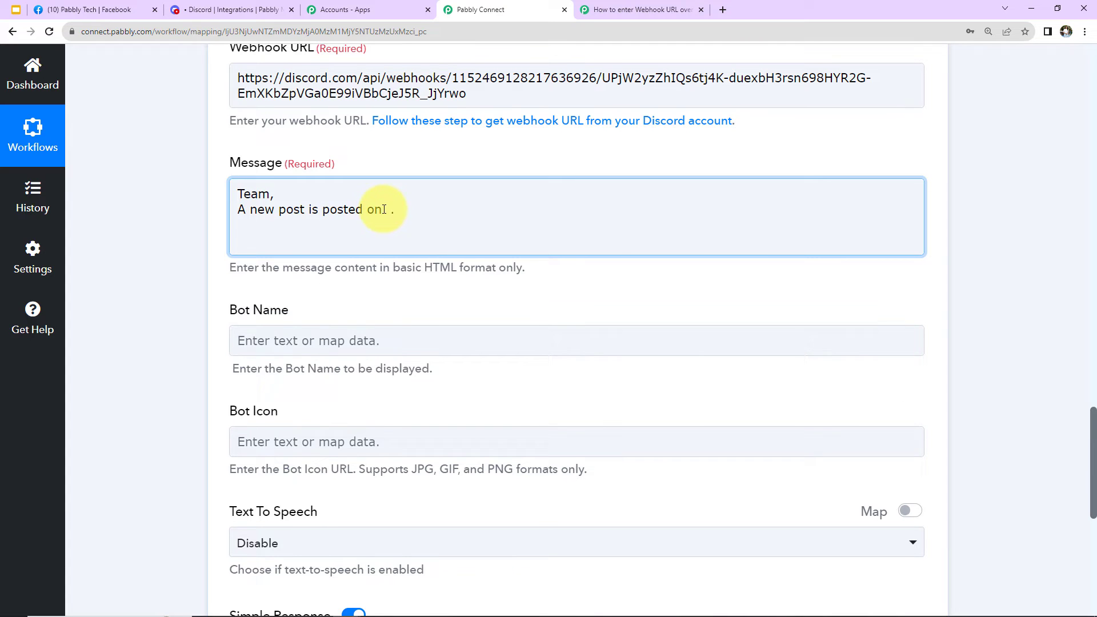
left_click(387, 209)
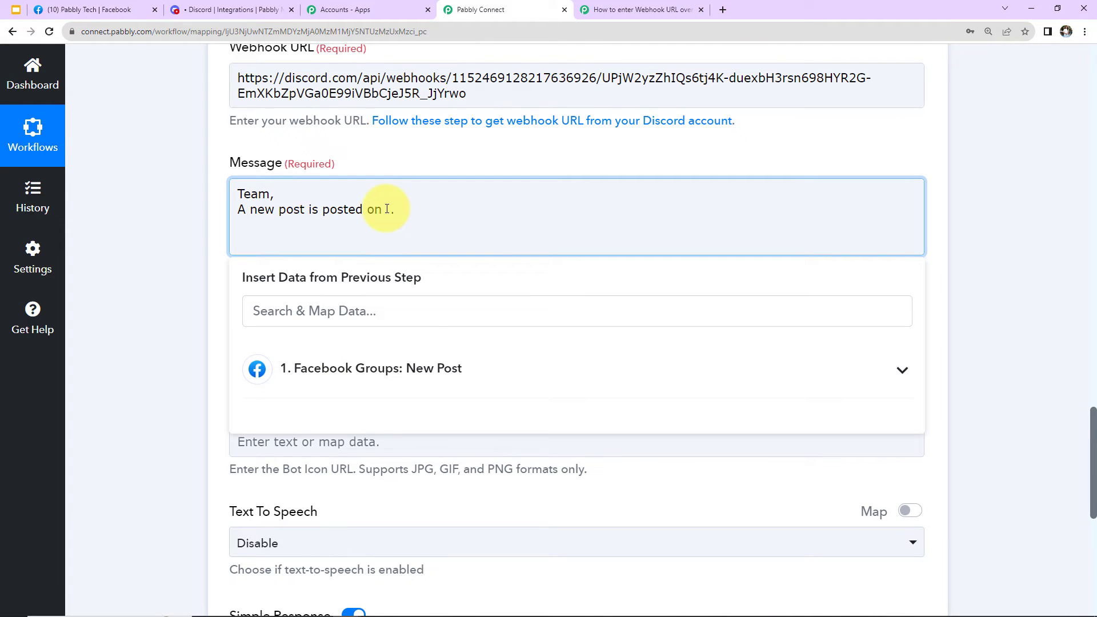
left_click(359, 375)
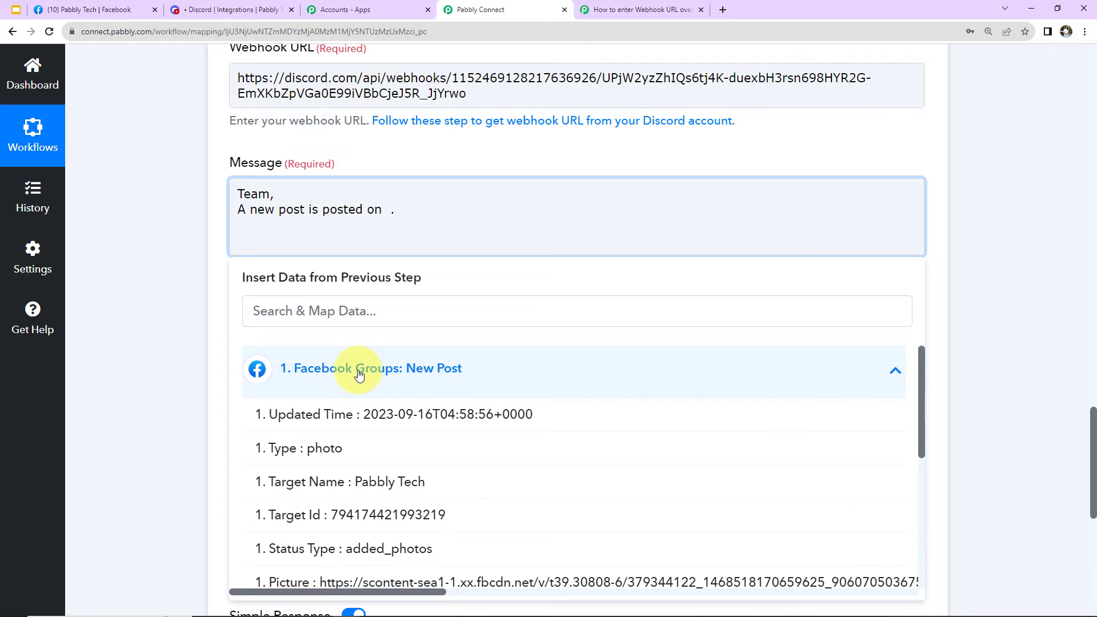
left_click(312, 489)
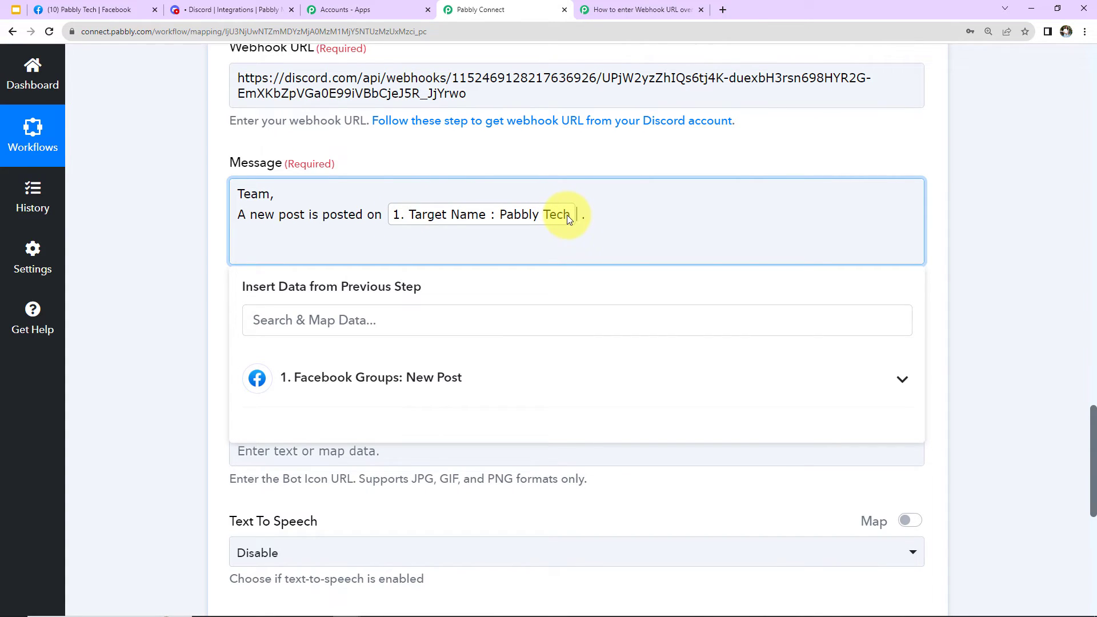
Add "Details:" and "Image :" lines to the message and map the post's Full Picture after the image label
left_click(257, 236)
type("Details:")
key("Return")
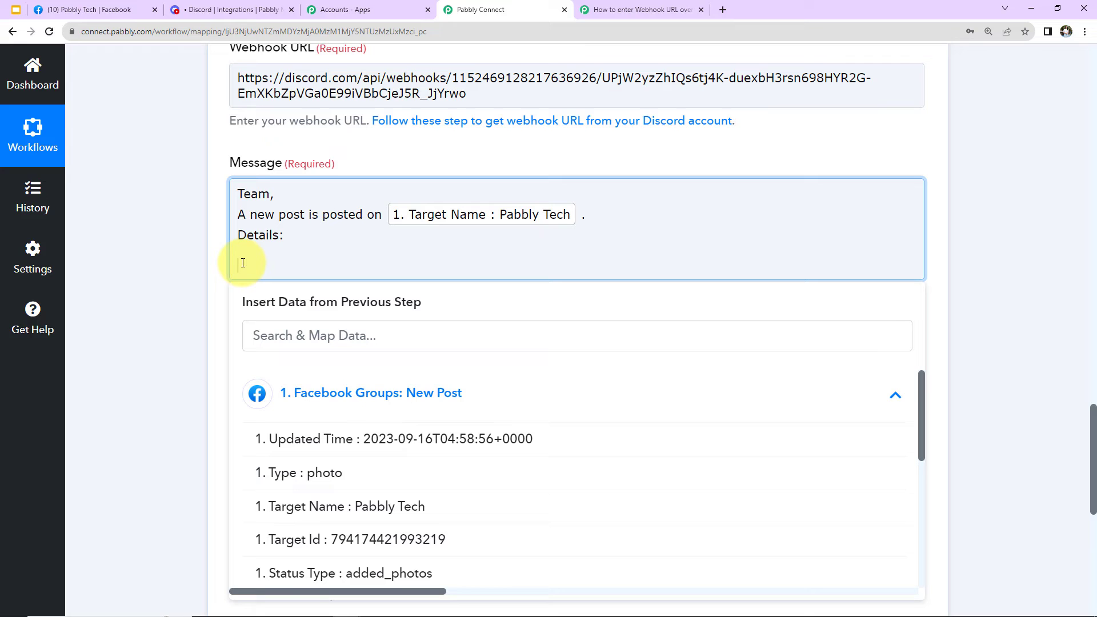
type("Image :")
scroll(399, 473, "down", 5)
scroll(399, 473, "down", 1)
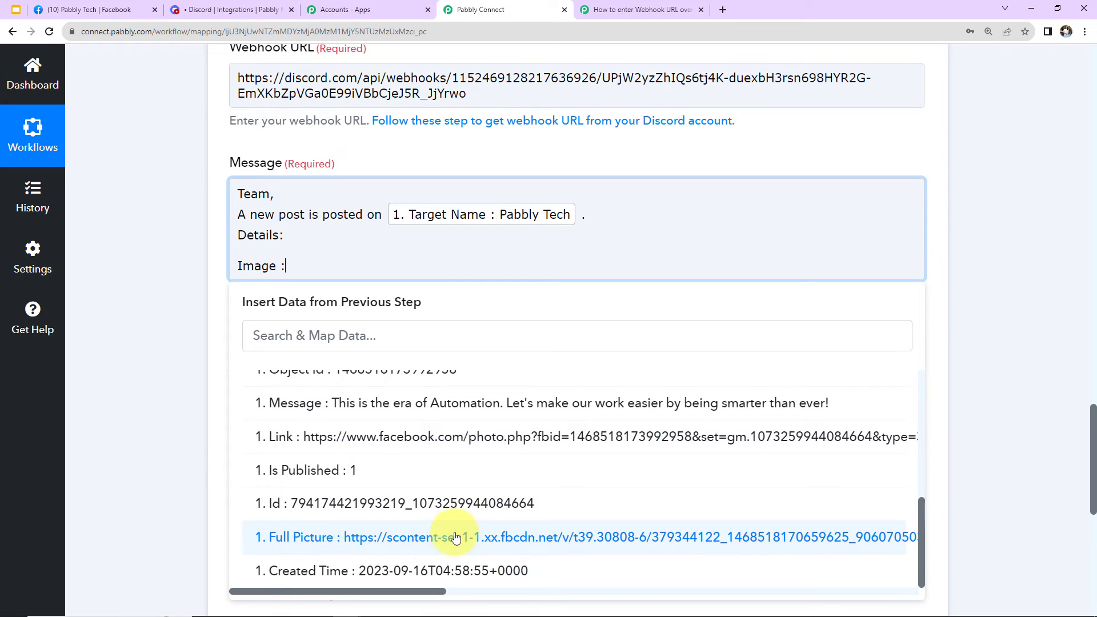
left_click(434, 538)
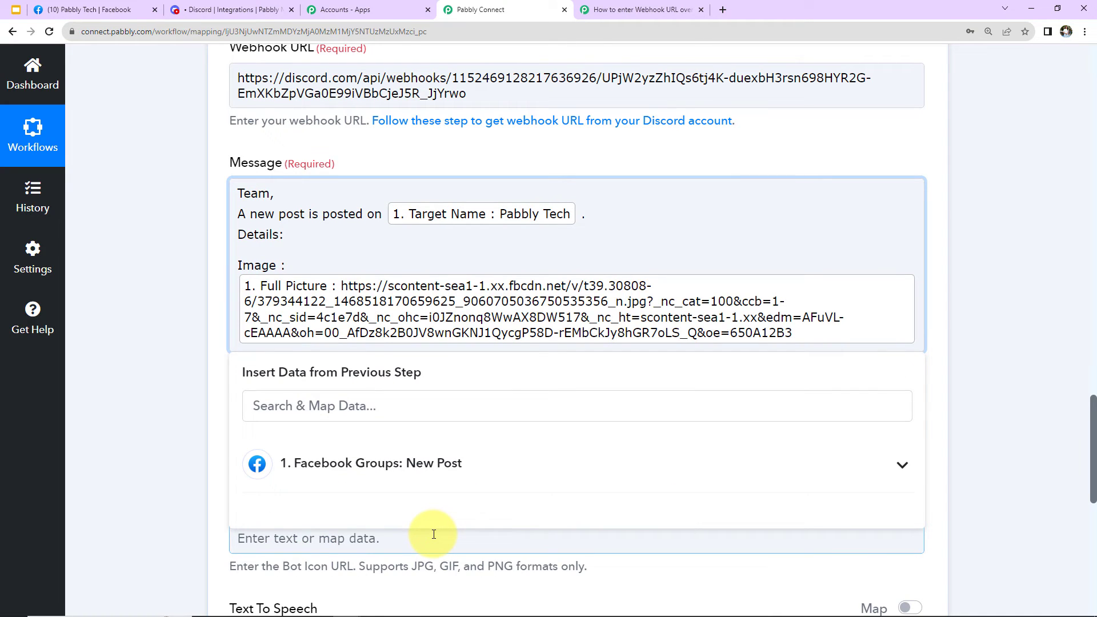
Add a "Message:" line mapped to the post's Message and end the text with "Regards"
key("Return")
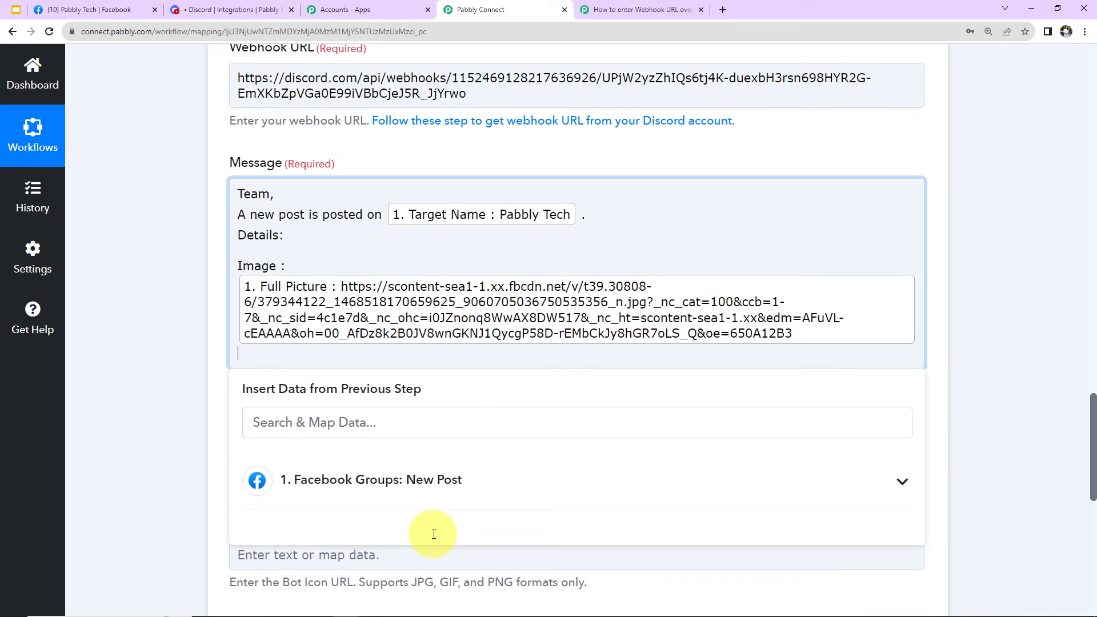
type("Message:")
left_click(440, 484)
scroll(434, 529, "down", 5)
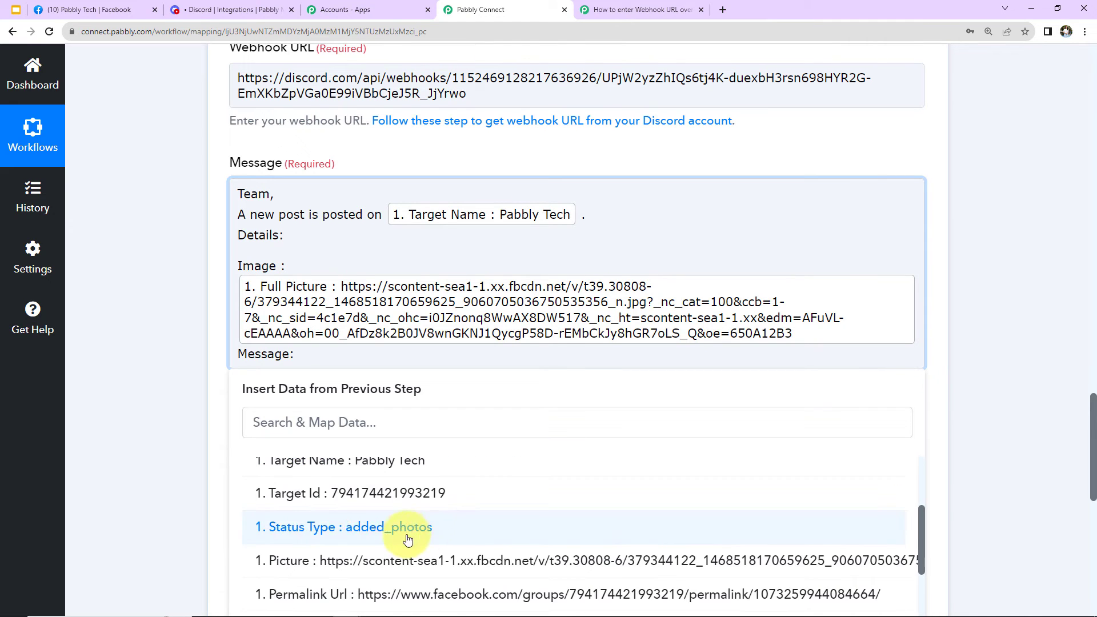
left_click(313, 530)
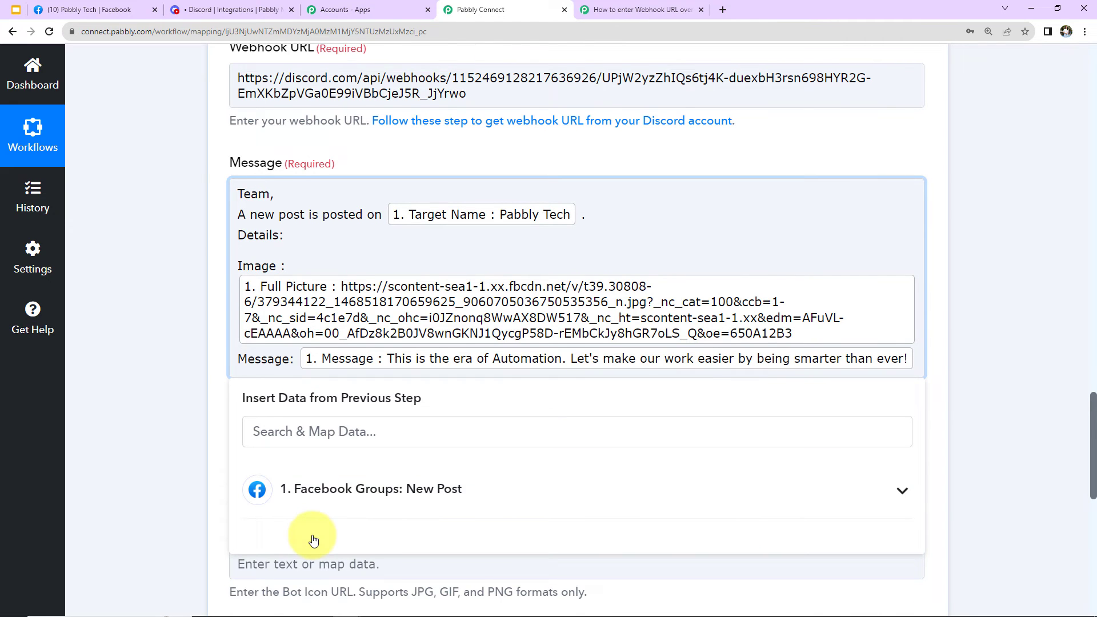
key("Return")
type("Regards")
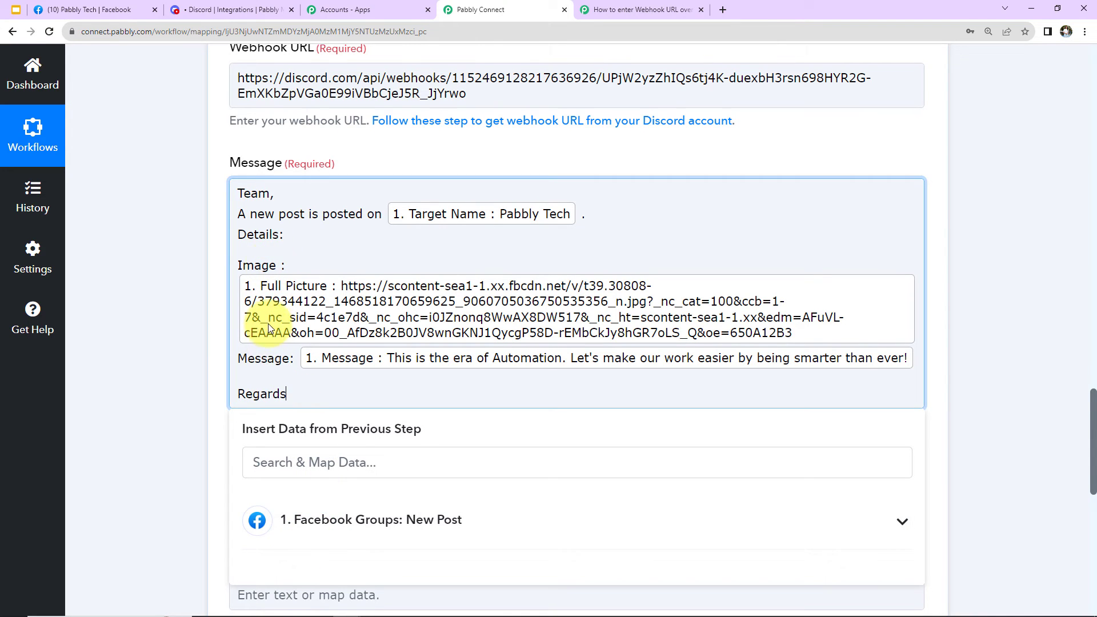
left_click(214, 334)
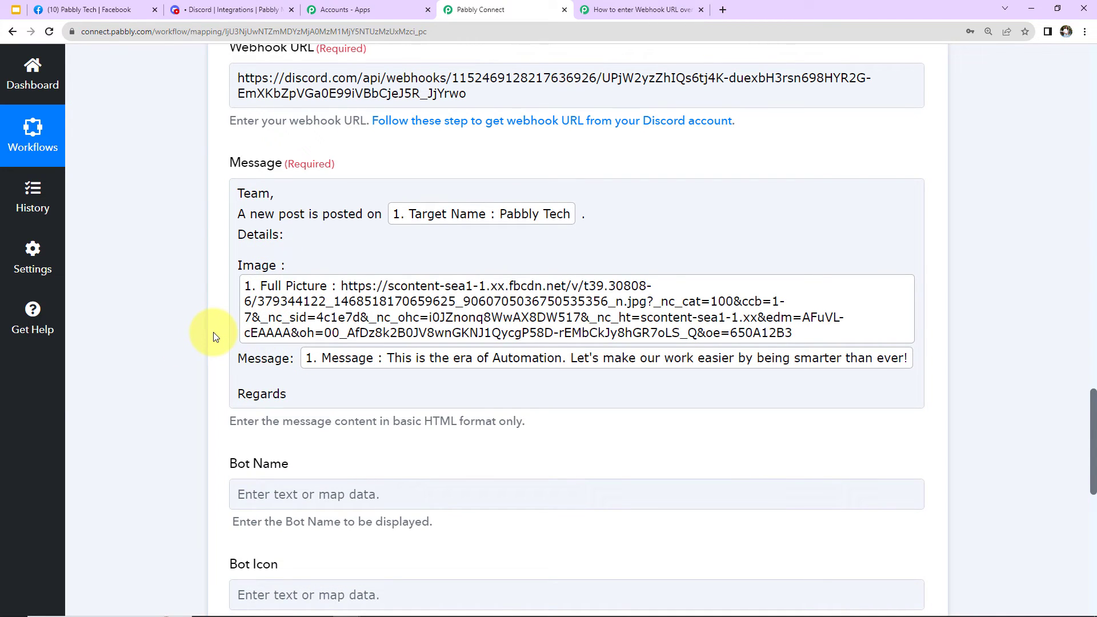
Keep Text To Speech set to Disable, then save the Discord action and send a test request
scroll(215, 335, "down", 5)
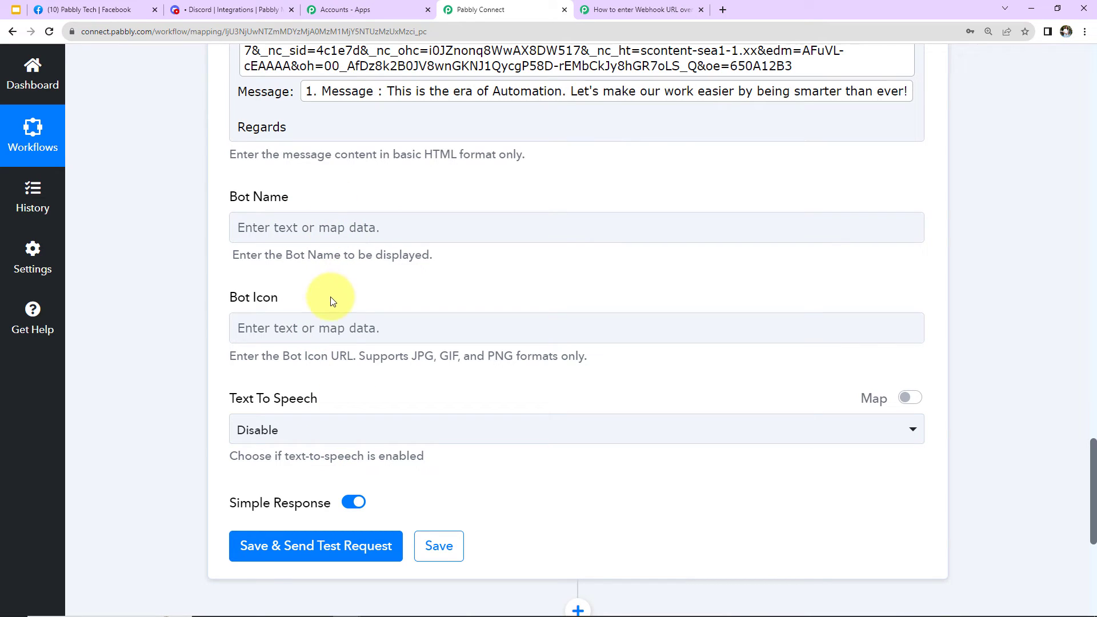
left_click(362, 321)
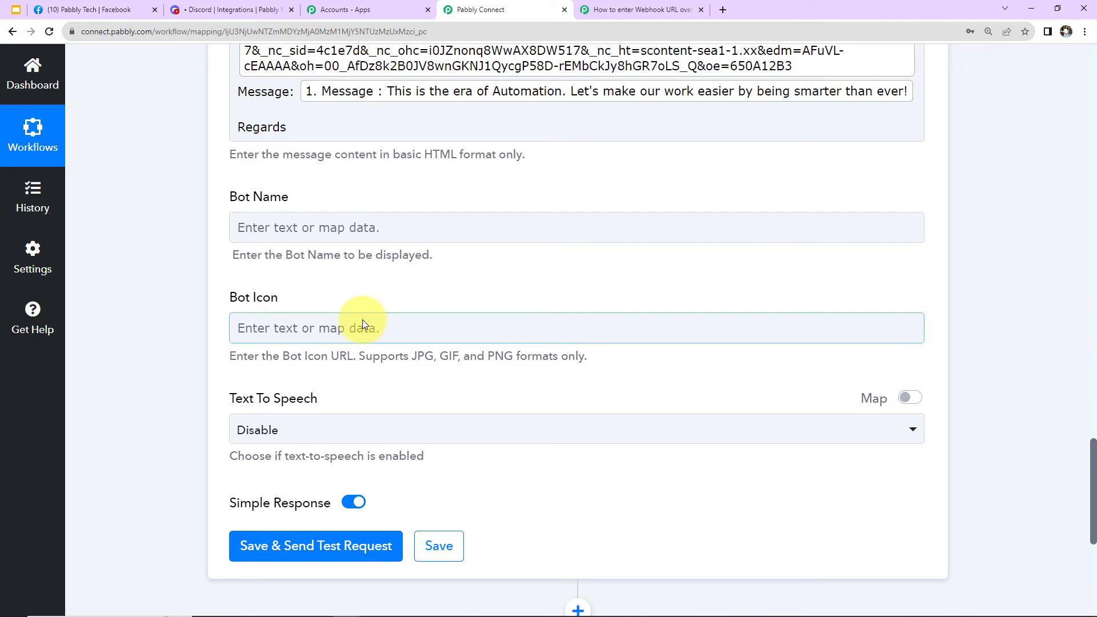
scroll(342, 325, "down", 2)
left_click(296, 296)
left_click(297, 296)
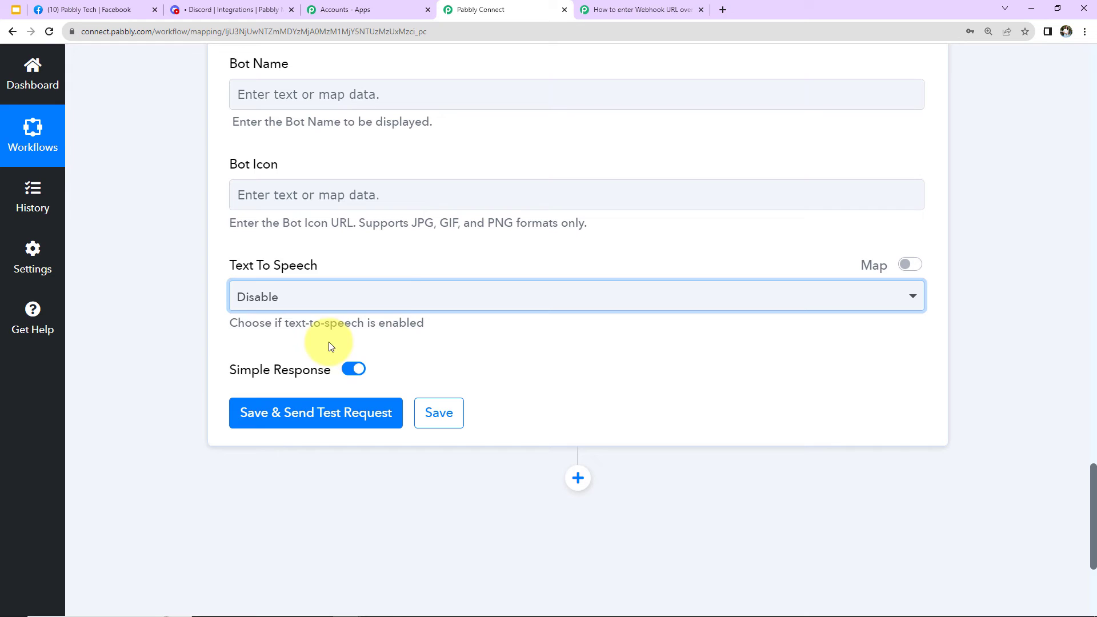
left_click(290, 416)
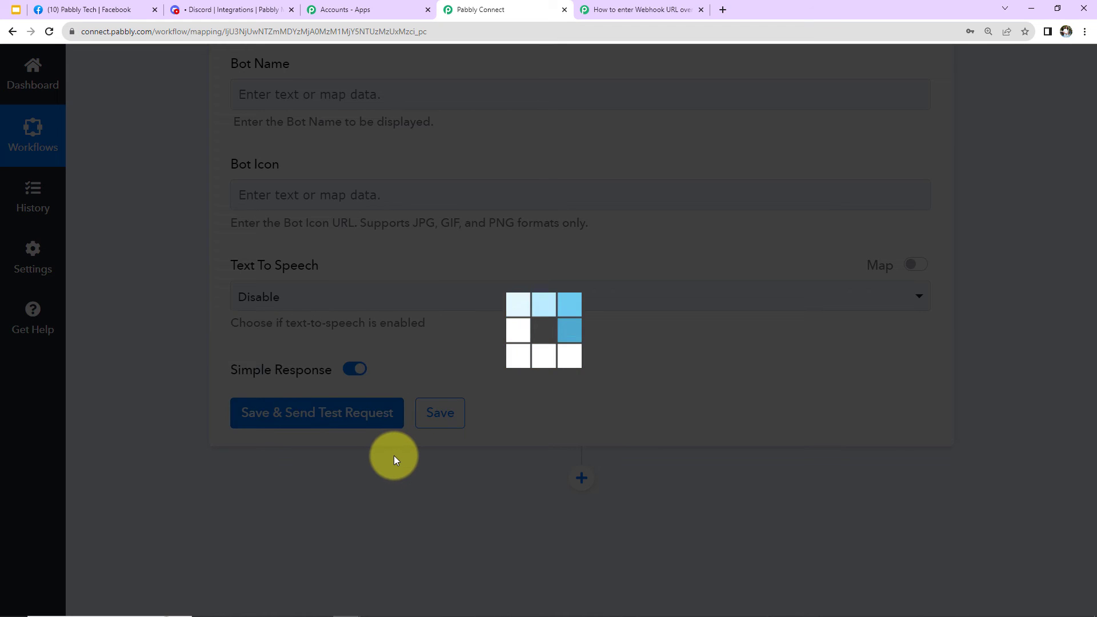
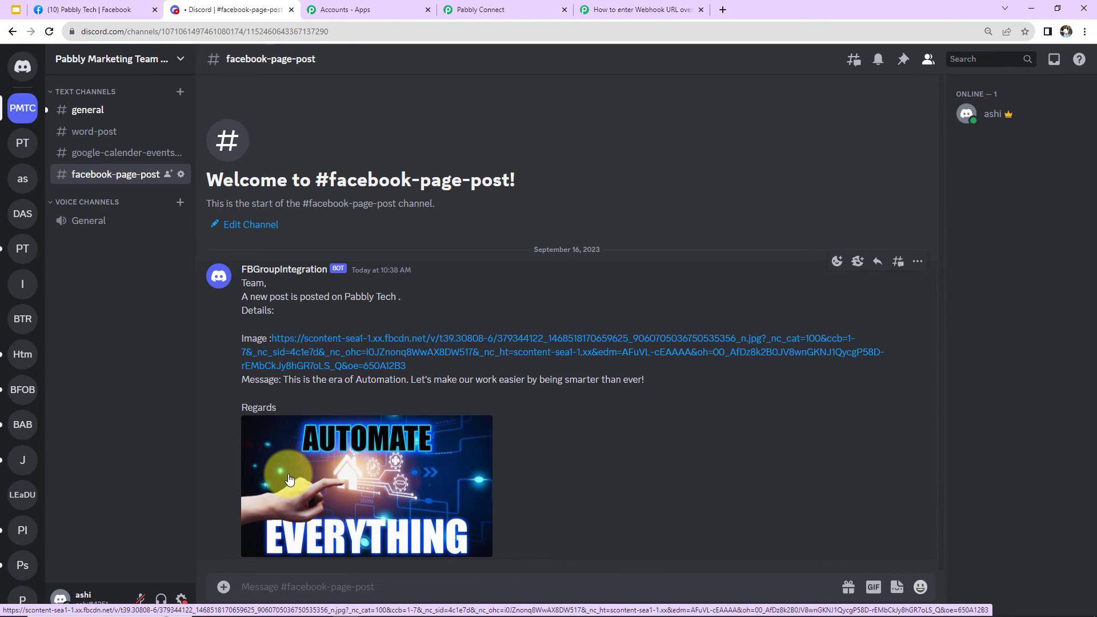
Switch to the Pabbly Tech Facebook group and start a photo post with the image what-is-crm-system-anodius (1)
left_click(88, 10)
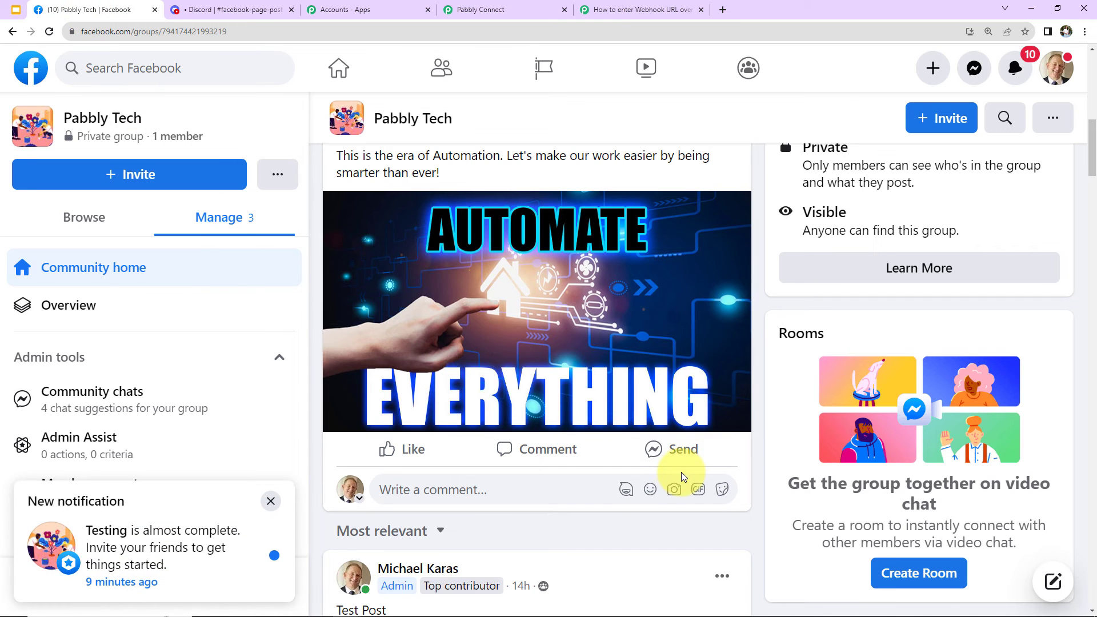
scroll(588, 421, "up", 7)
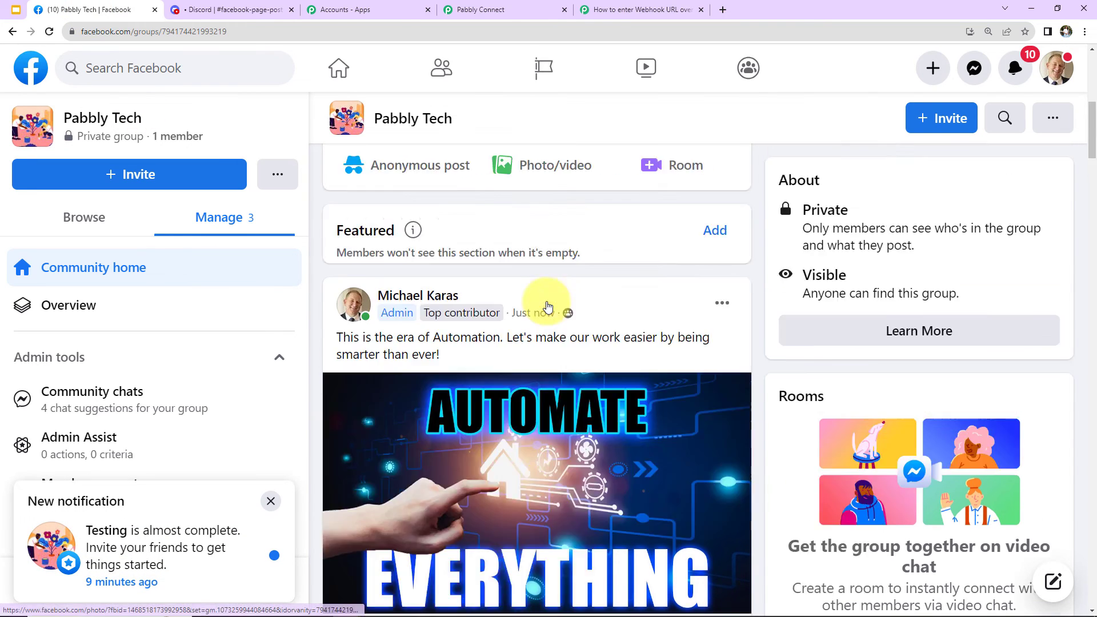
left_click(524, 395)
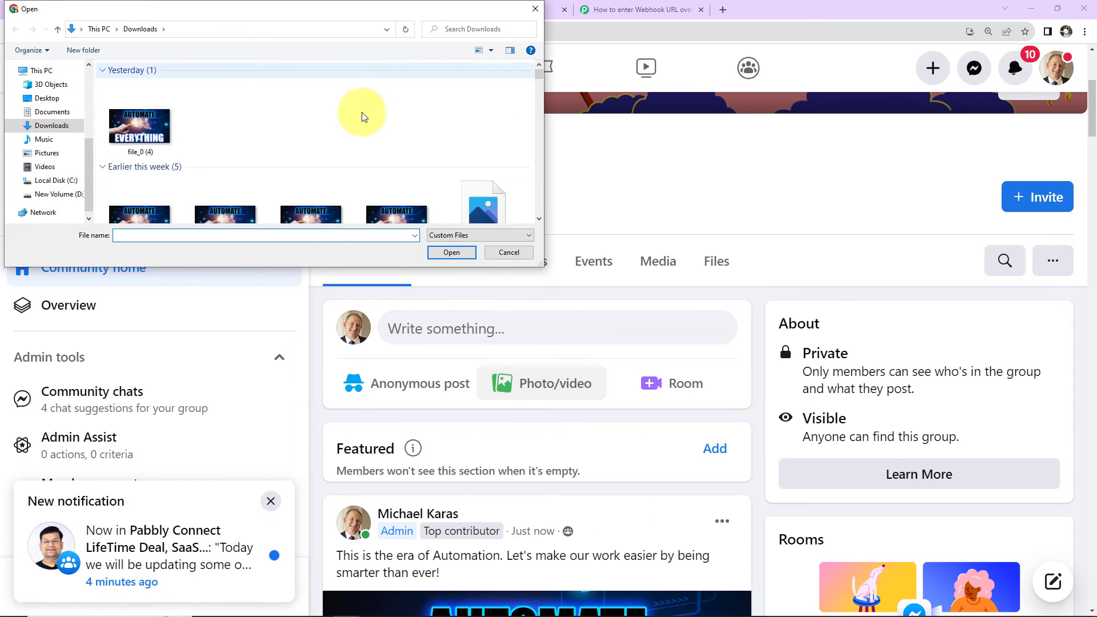
scroll(355, 135, "down", 2)
scroll(331, 150, "down", 2)
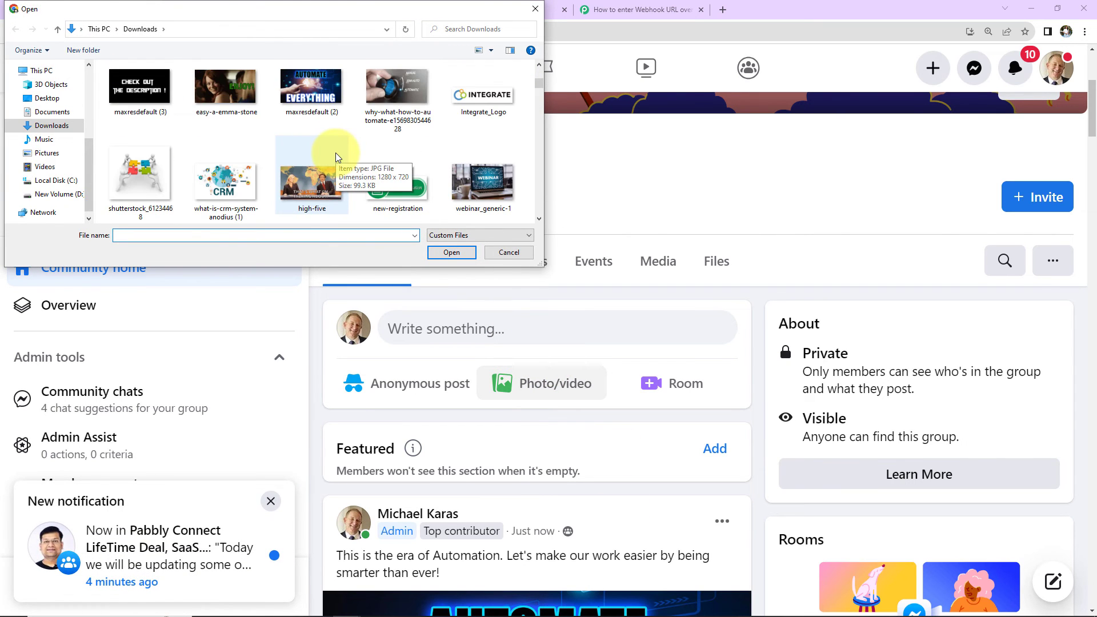
left_click(229, 190)
left_click(450, 252)
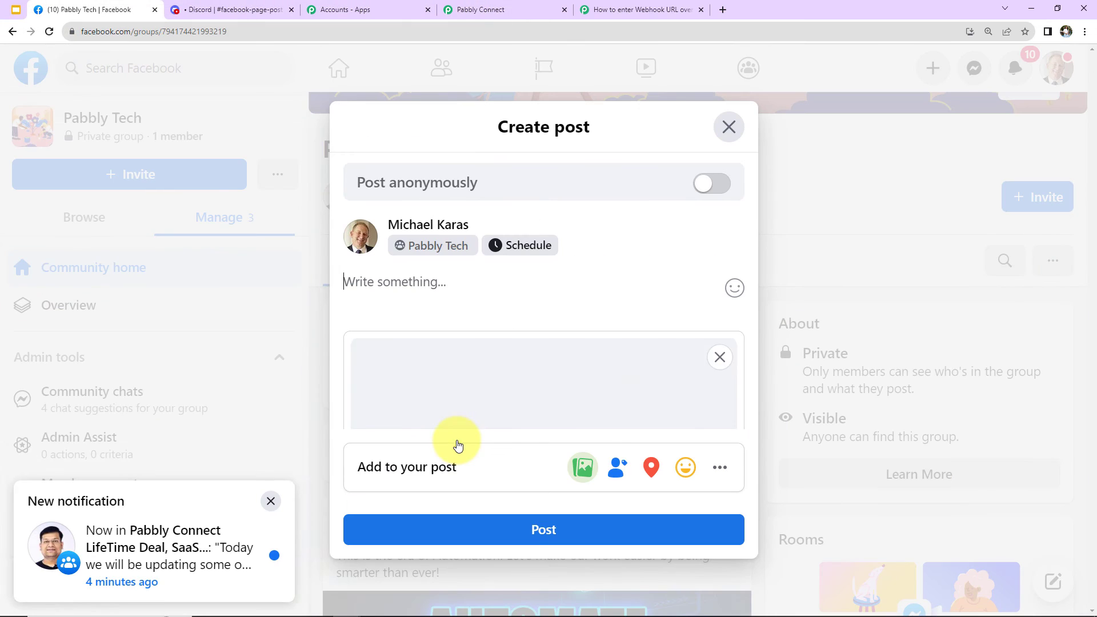
Write "Test Integration" as the photo post's text and publish it in the group
mouse_move(414, 347)
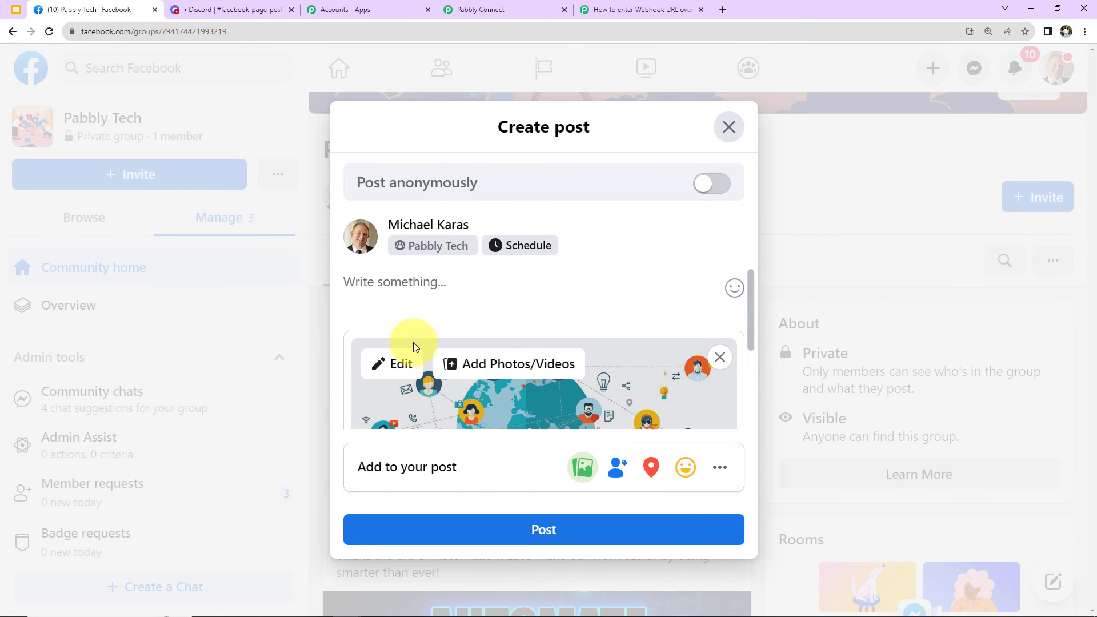
type("Test Integrat")
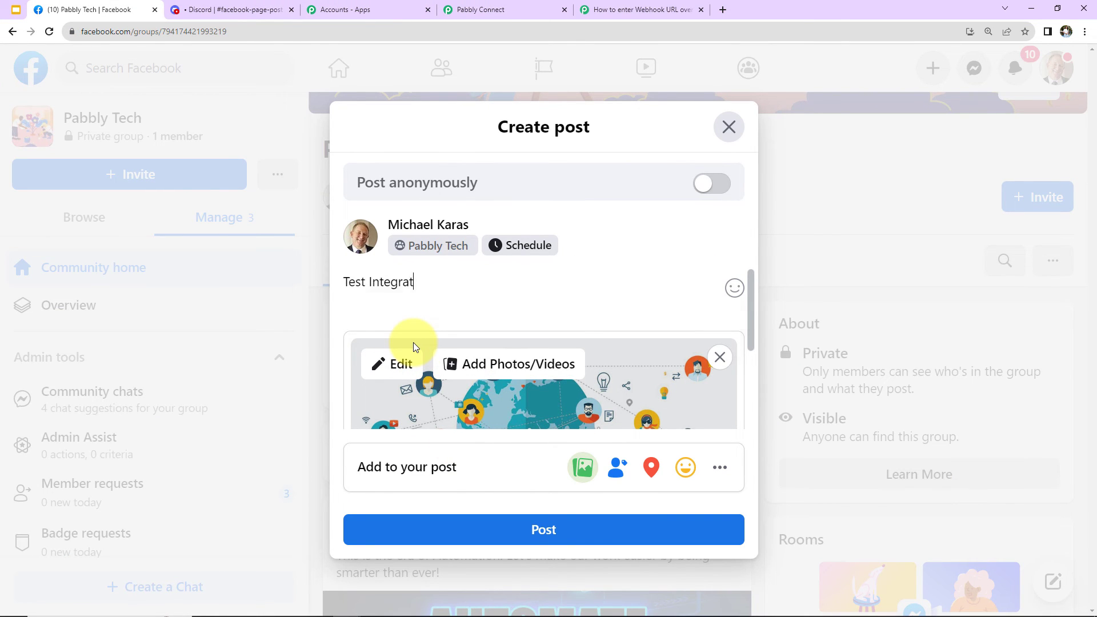
type("ion")
left_click(554, 531)
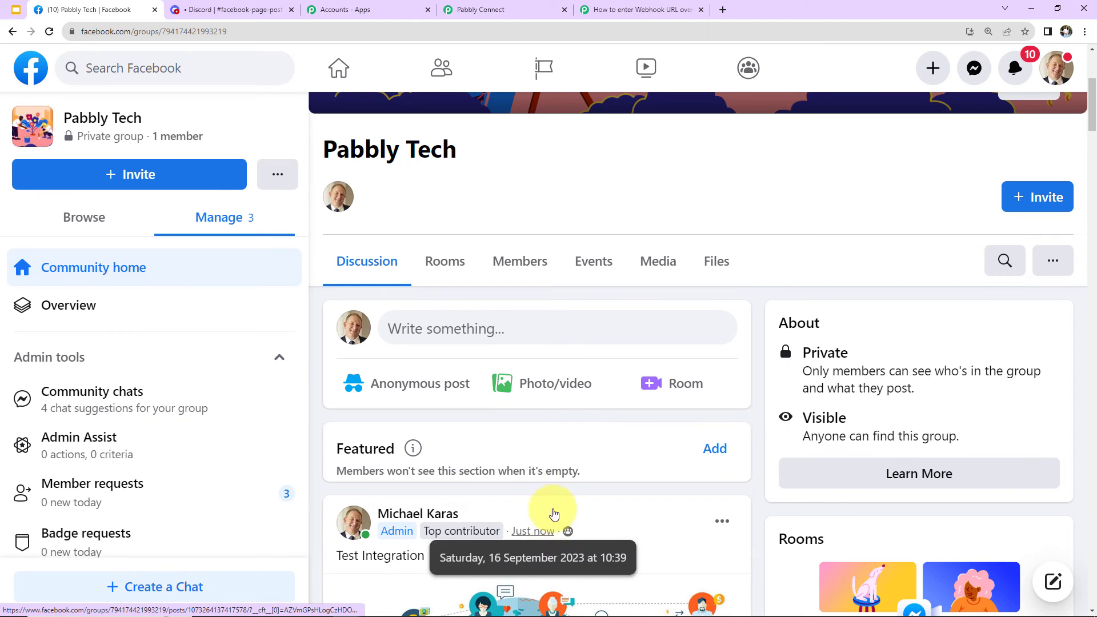
View the published Test Integration post, then switch to Discord to check the #facebook-page-post channel
scroll(557, 495, "down", 2)
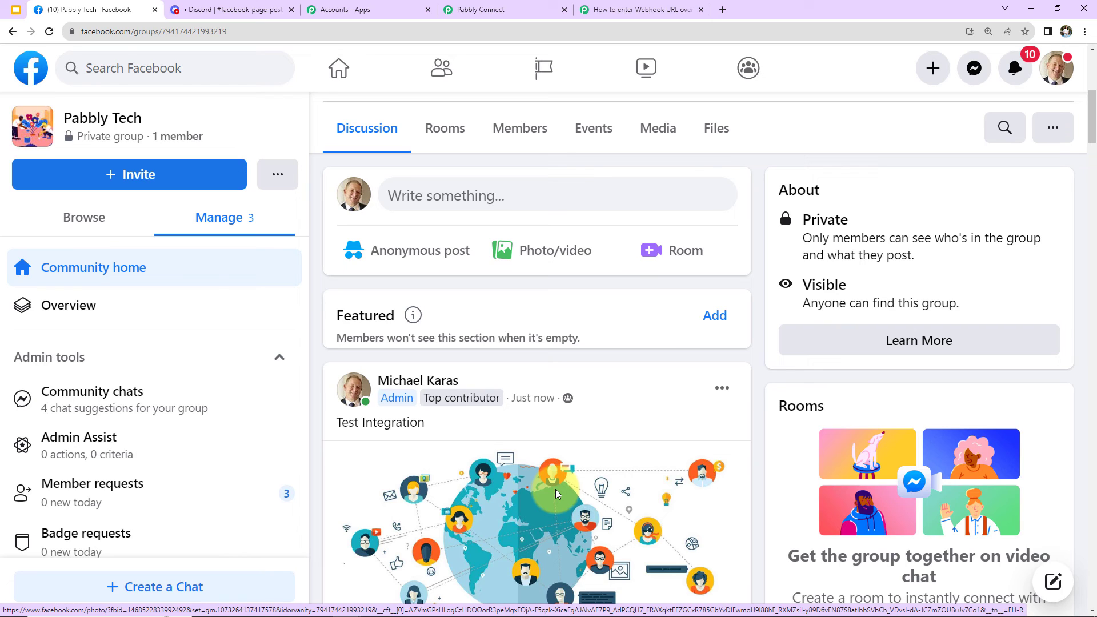
left_click(249, 7)
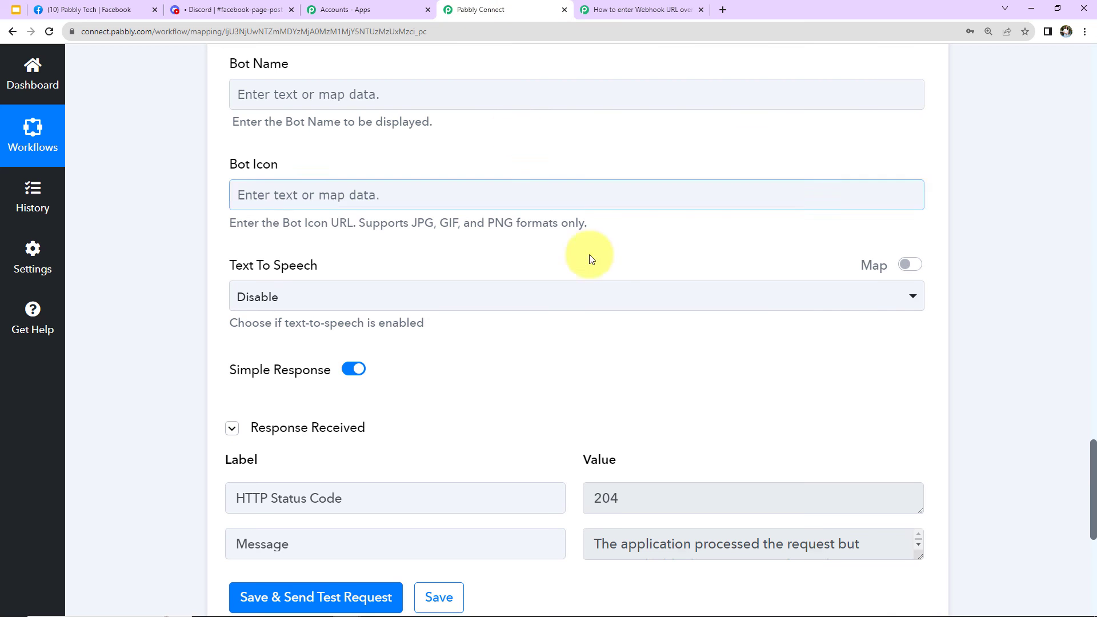
Collapse the Facebook Groups trigger and the Discord action in Pabbly Connect and view the workflow's available options
scroll(607, 281, "up", 15)
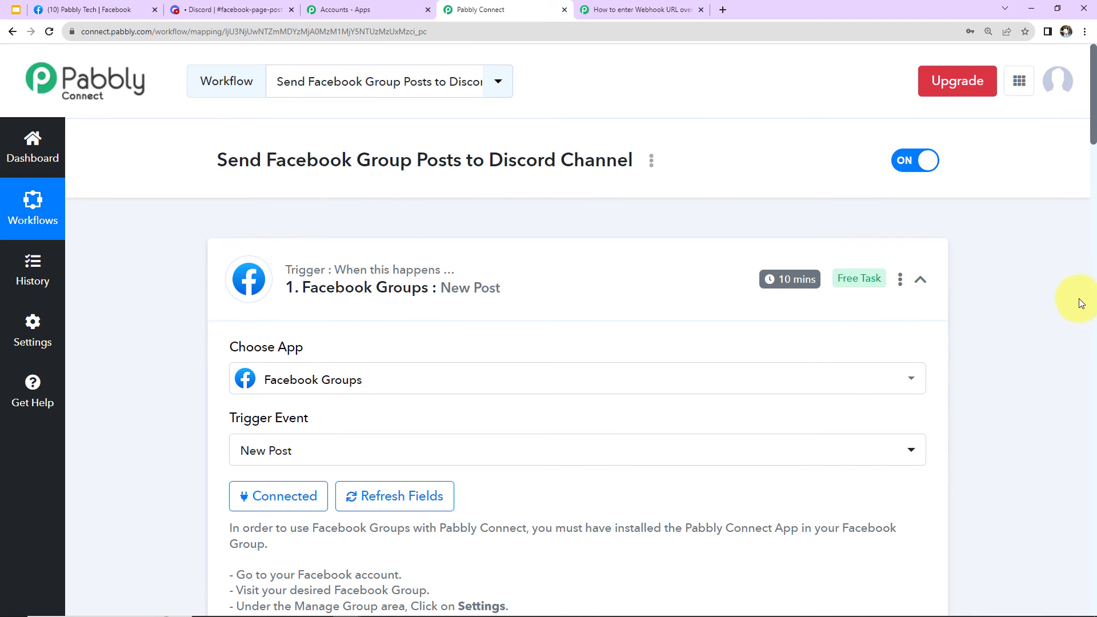
left_click(920, 280)
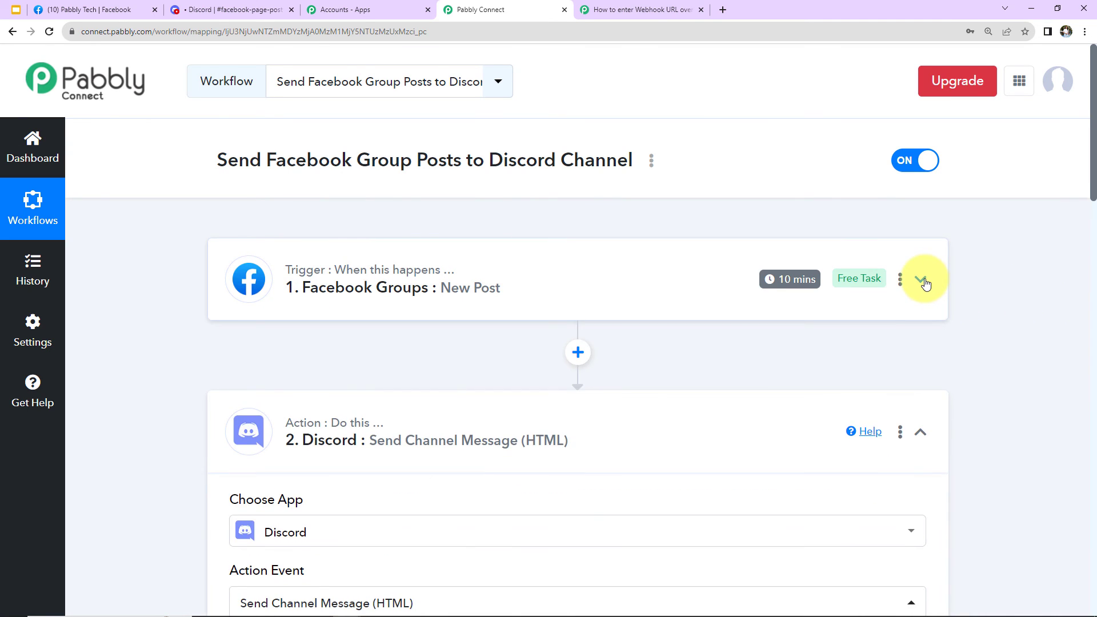
left_click(920, 432)
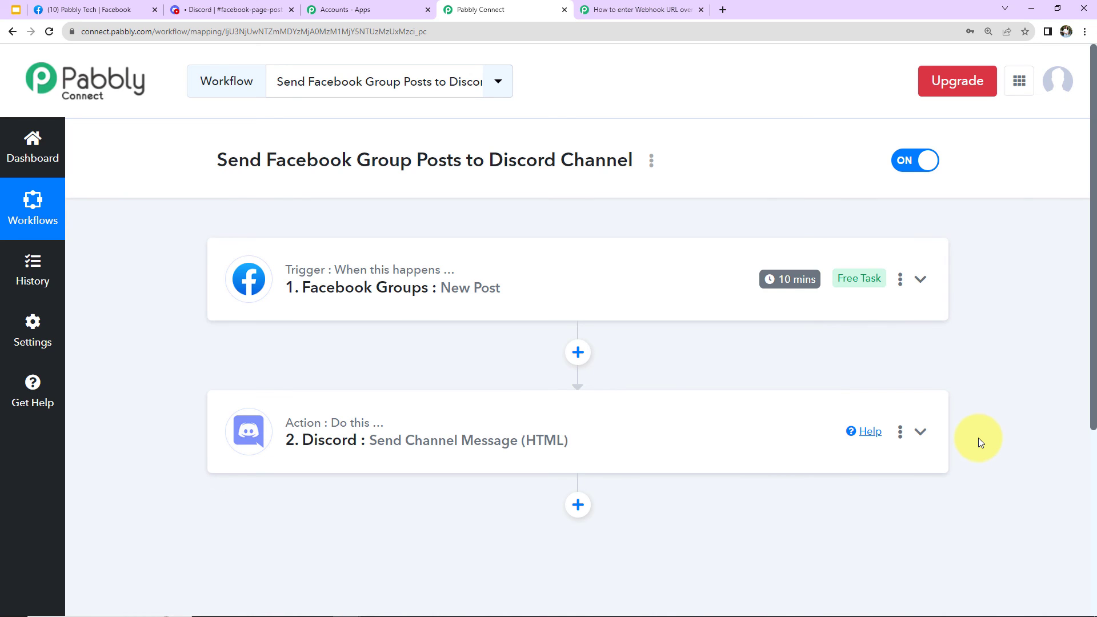
left_click(651, 160)
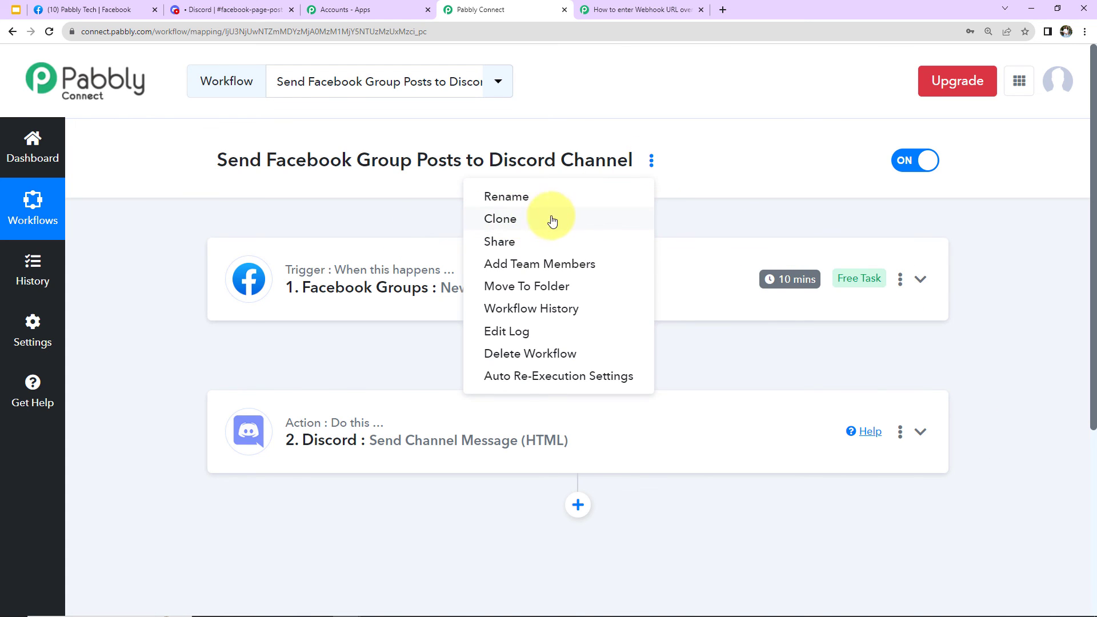
left_click(739, 204)
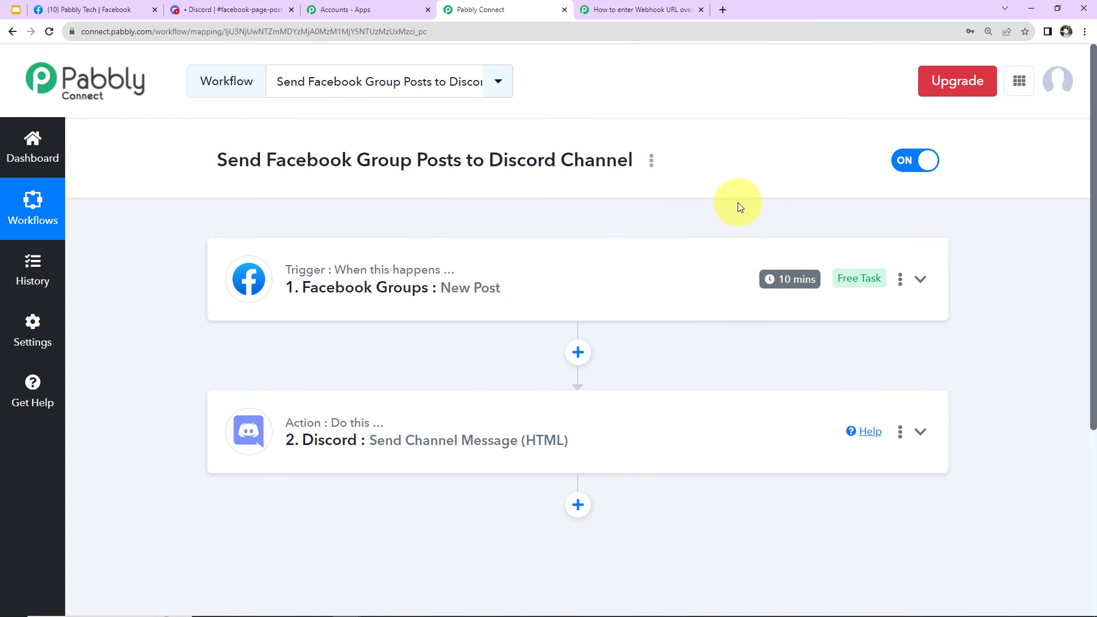